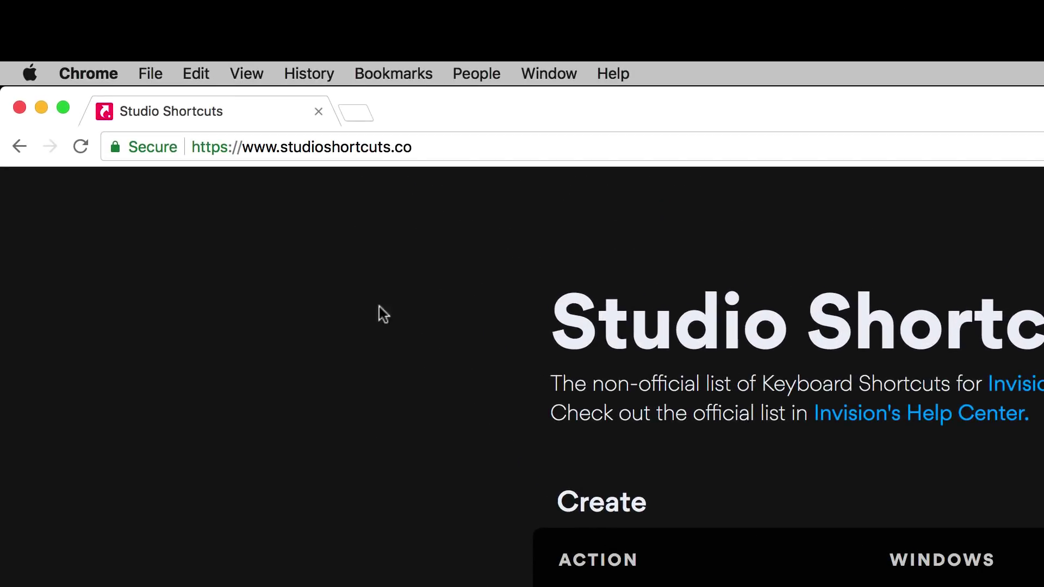
- Highlight the site name, then scroll the Studio Shortcuts page down to the Windows section
double_click(330, 150)
scroll(475, 536, down, 15)
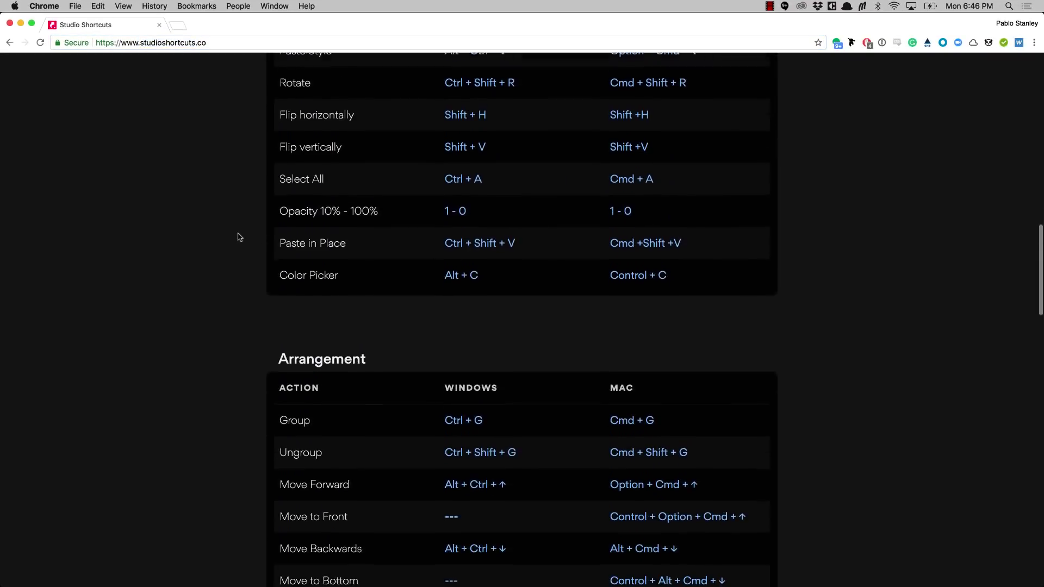
scroll(238, 237, down, 20)
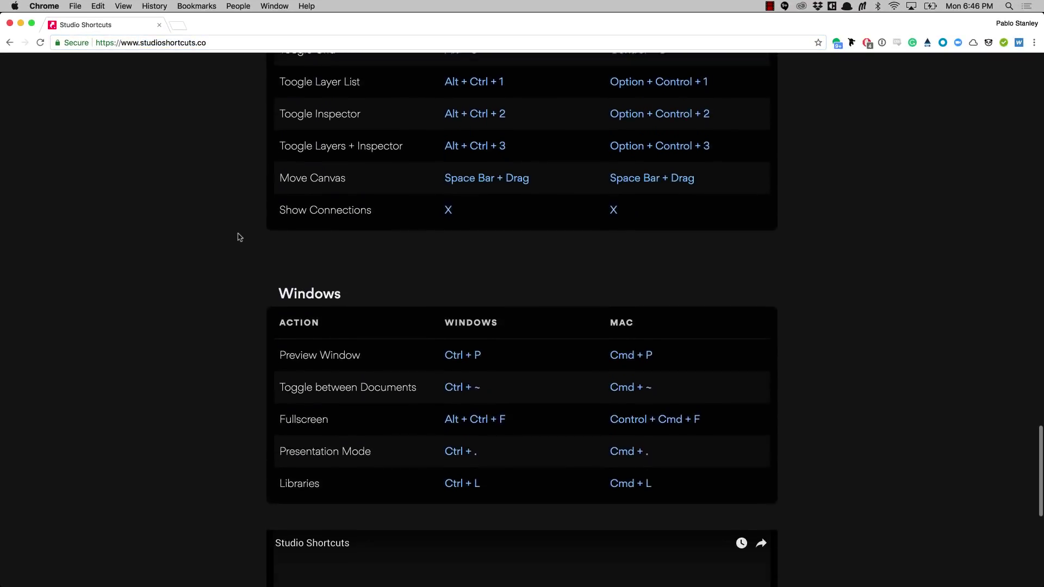
scroll(238, 237, up, 3)
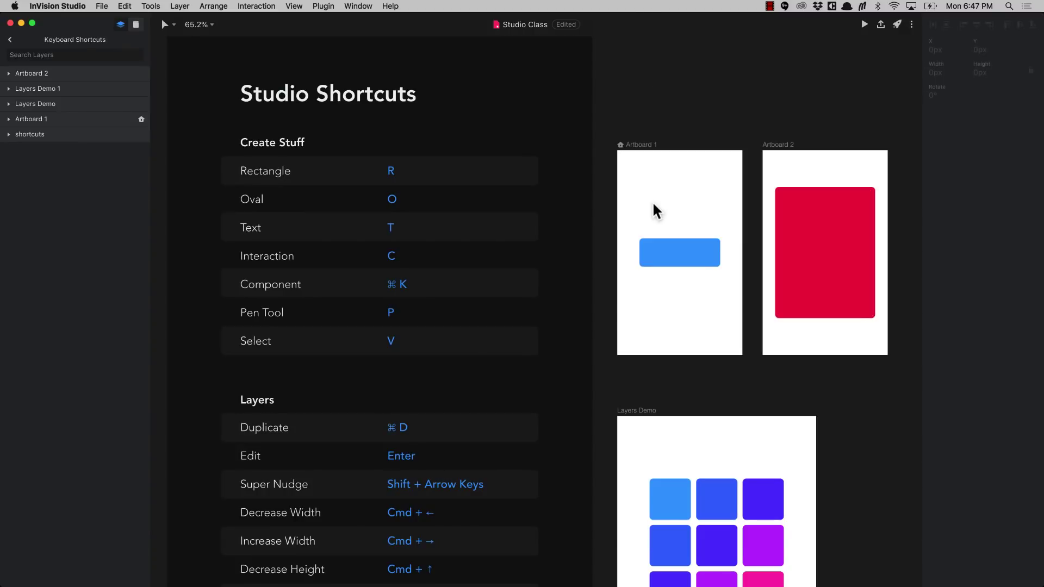
- Draw a test rectangle and delete it, then draw a 124×124 circle at Artboard 1's top
key(r)
drag(639, 176, 718, 206)
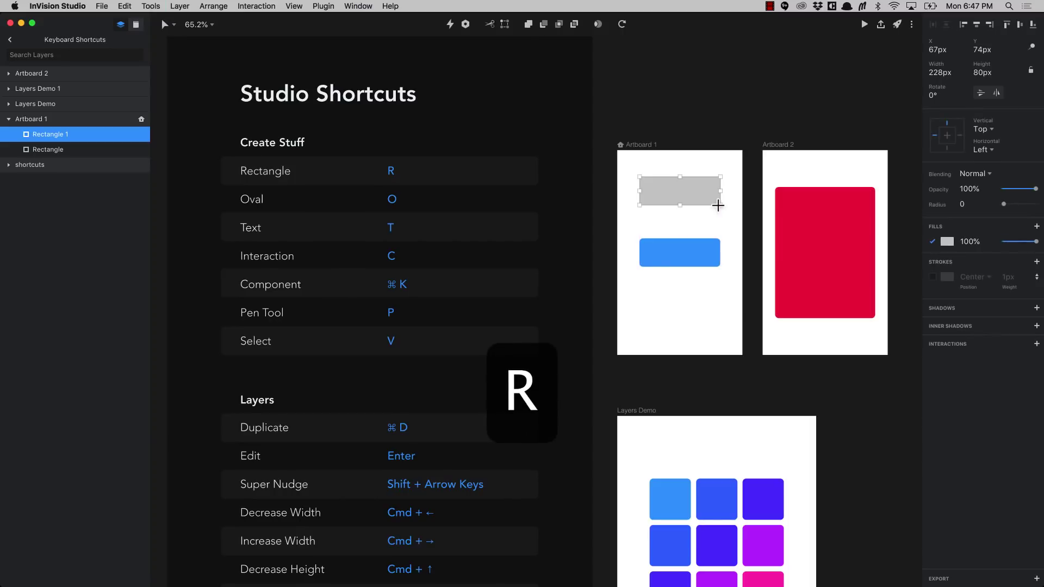
key(BackSpace)
key(o)
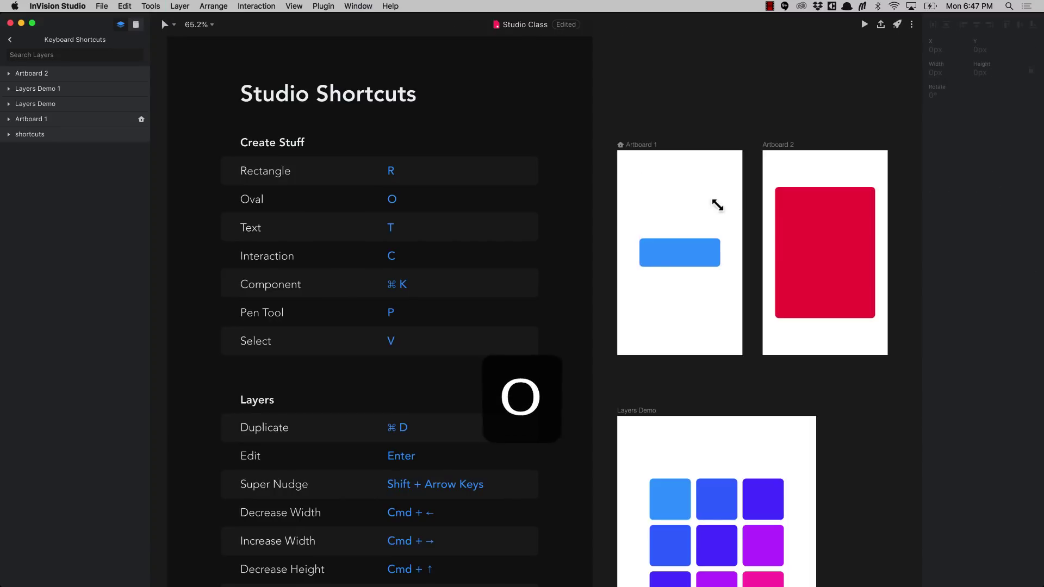
drag(680, 201, 702, 180)
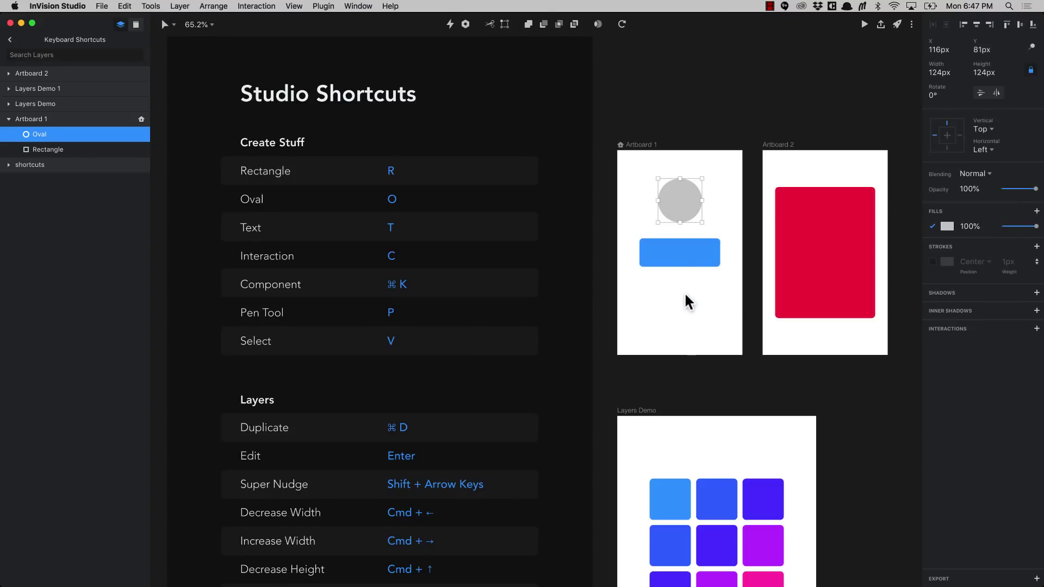
- Draw a second circle below the blue rectangle and a 155×155 square over the top circle
key(o)
drag(679, 301, 706, 282)
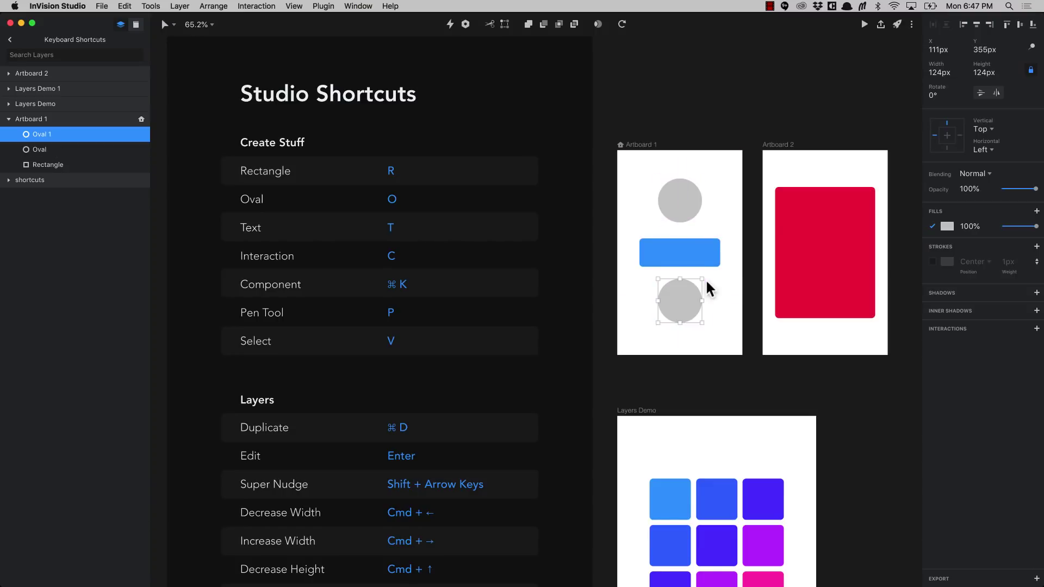
key(shift)
key(r)
drag(633, 160, 688, 200)
key(shift)
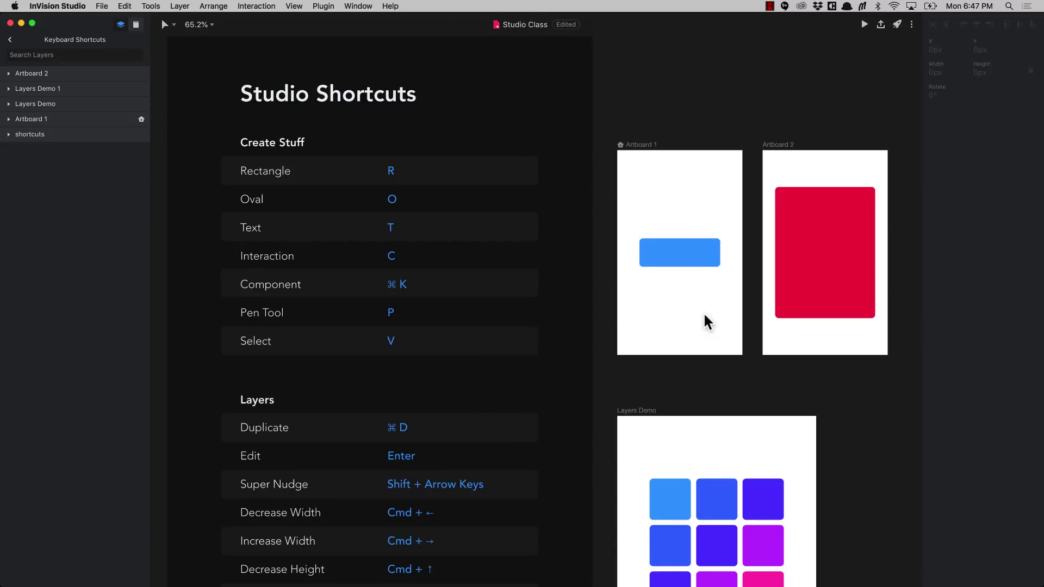
- Add a 'Hello!' text layer on Artboard 1
key(t)
click(665, 217)
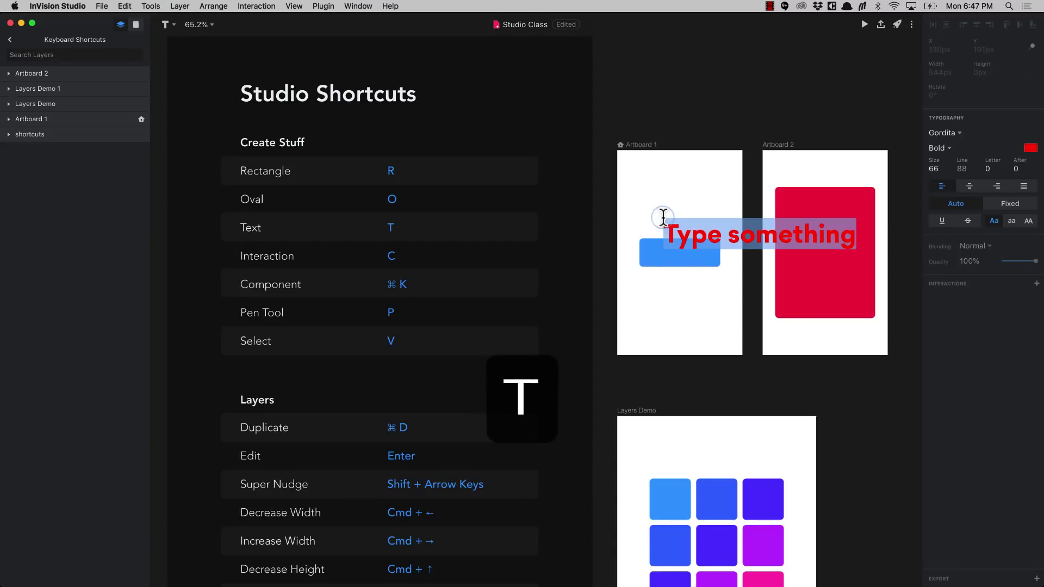
text(Hello!)
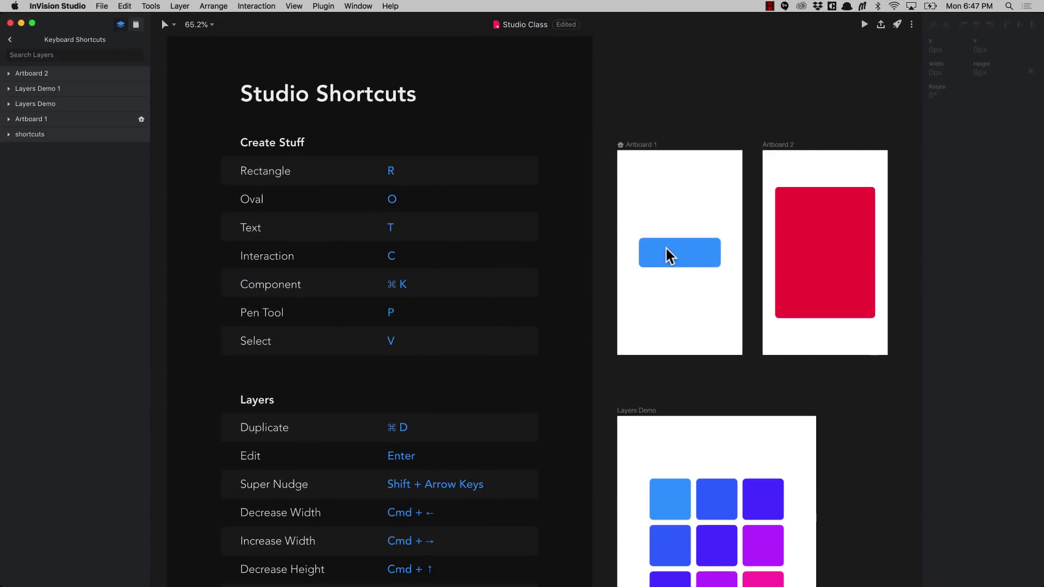
- Pick the blue rectangle as the source of a new link, zooming in and out
key(c)
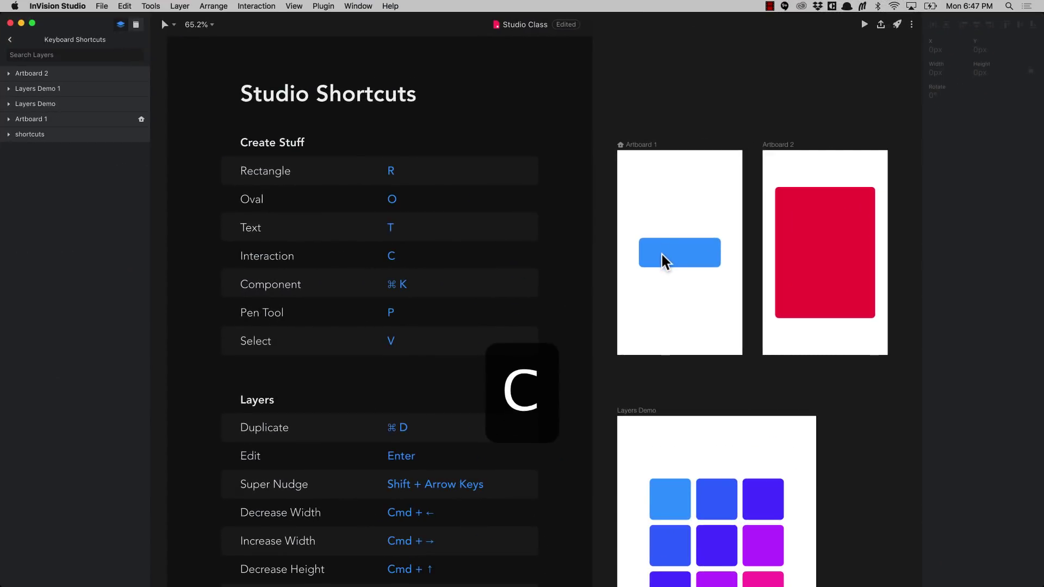
click(661, 254)
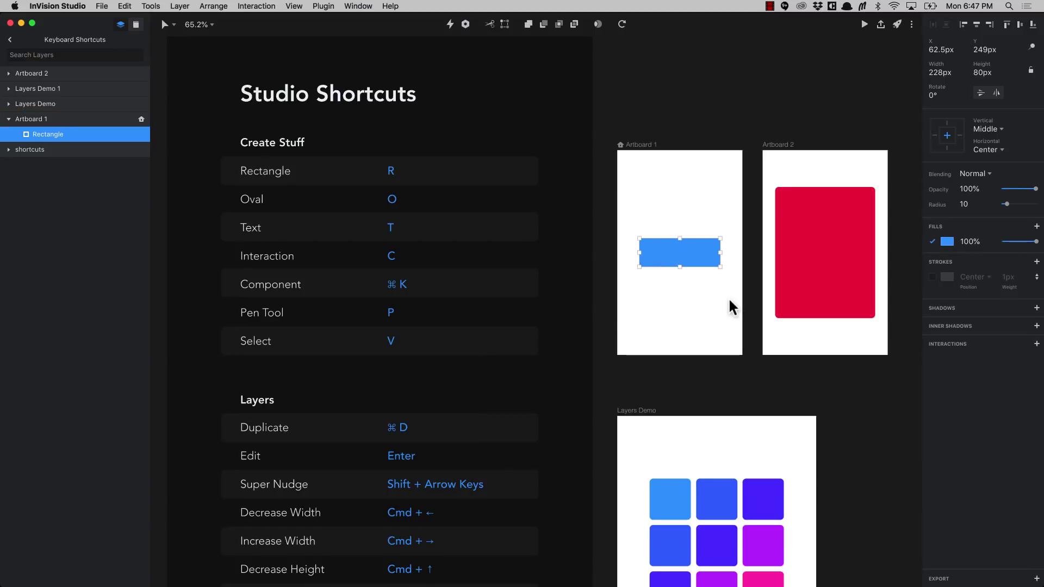
scroll(729, 301, up, 5)
scroll(730, 299, down, 5)
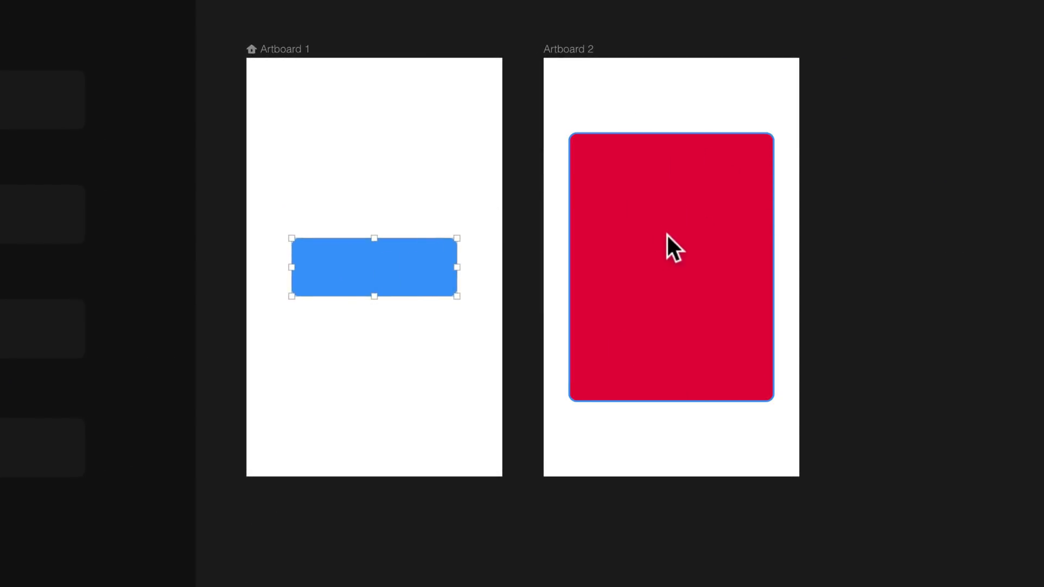
- Link the blue rectangle to Artboard 2 with a Motion transition and save the interaction
key(c)
drag(457, 268, 643, 254)
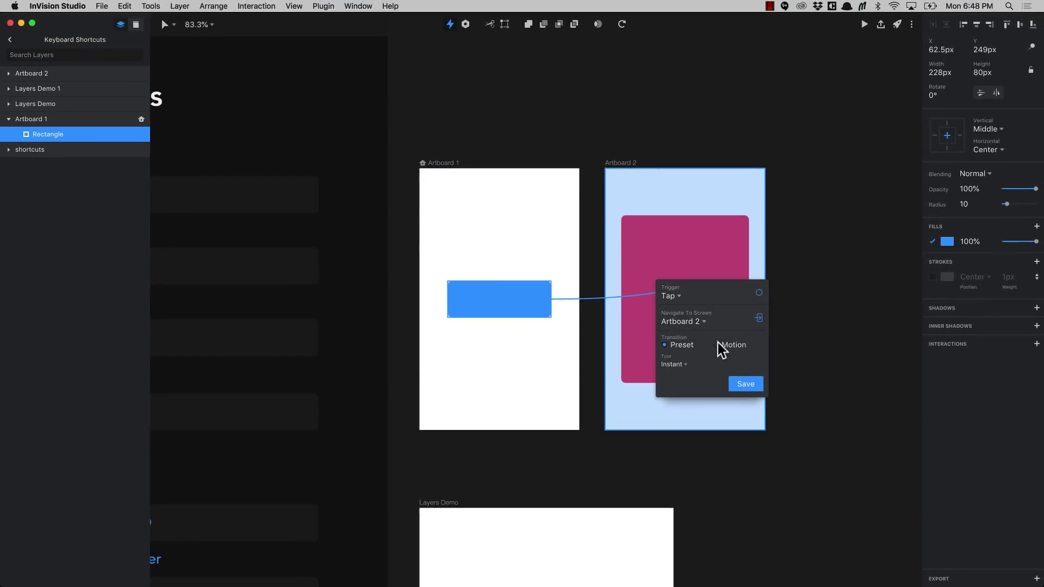
click(739, 341)
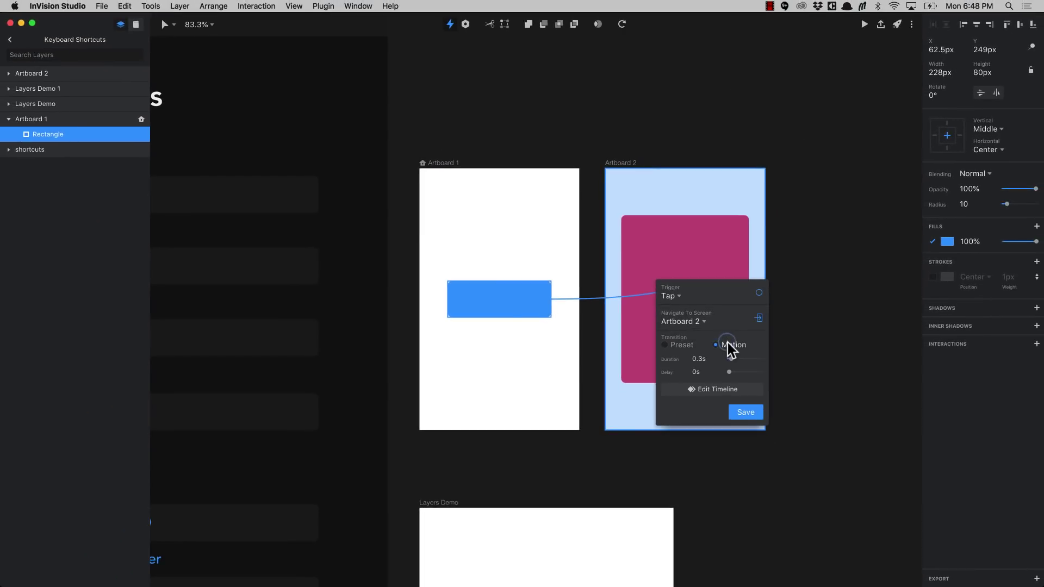
click(746, 412)
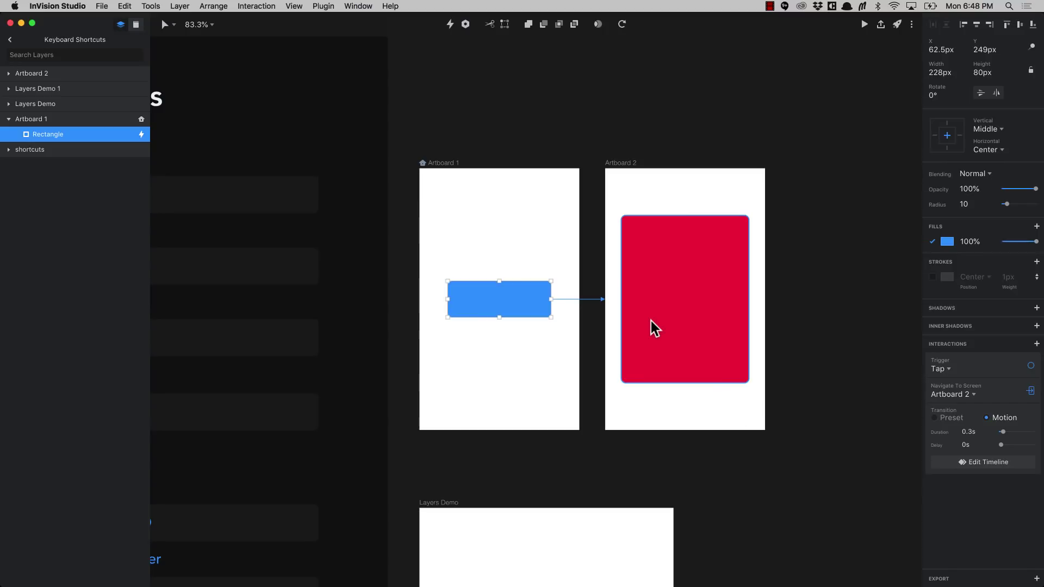
- Preview the prototype with Cmd+P, tap the blue rectangle to test the link, then close the preview
key(super+p)
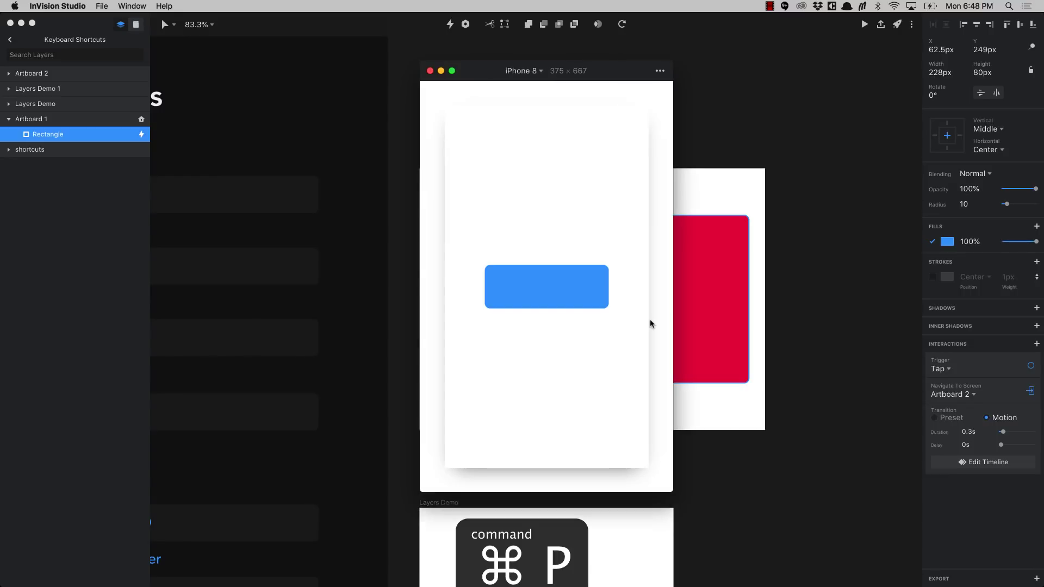
click(574, 285)
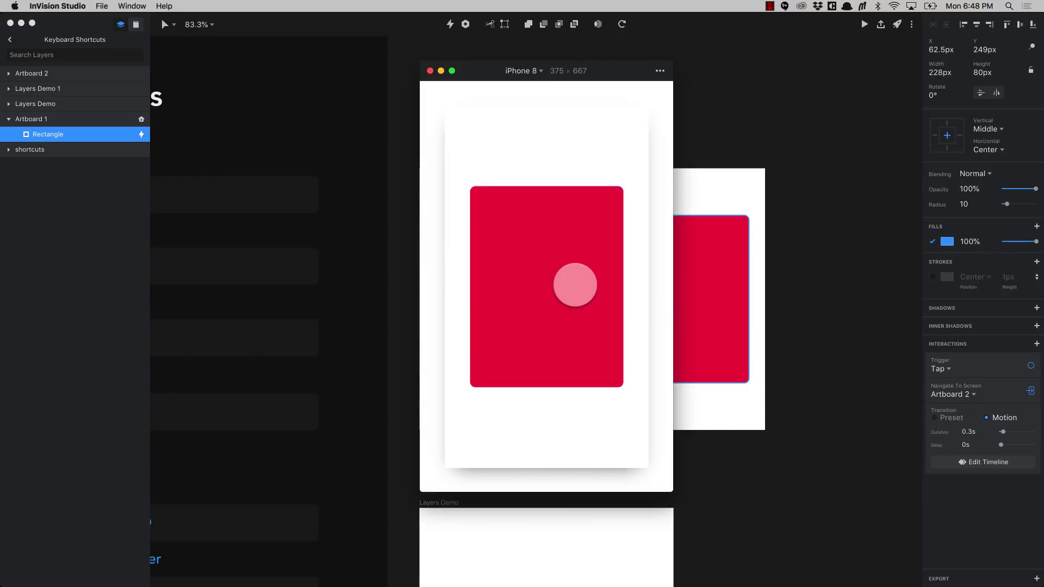
key(Escape)
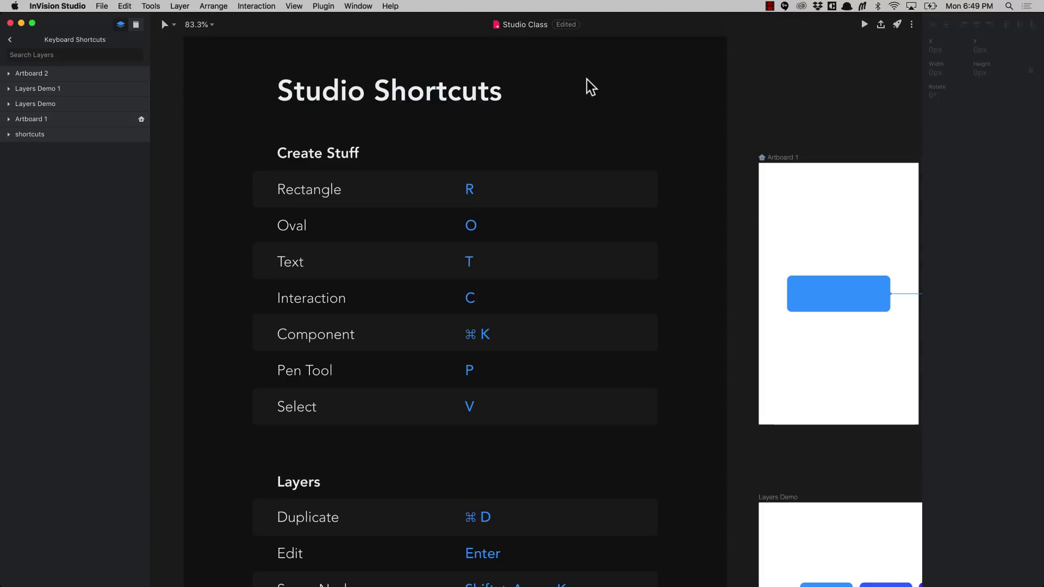
- Draw a three-point triangular path with the Pen tool
key(p)
click(567, 87)
click(566, 153)
click(682, 120)
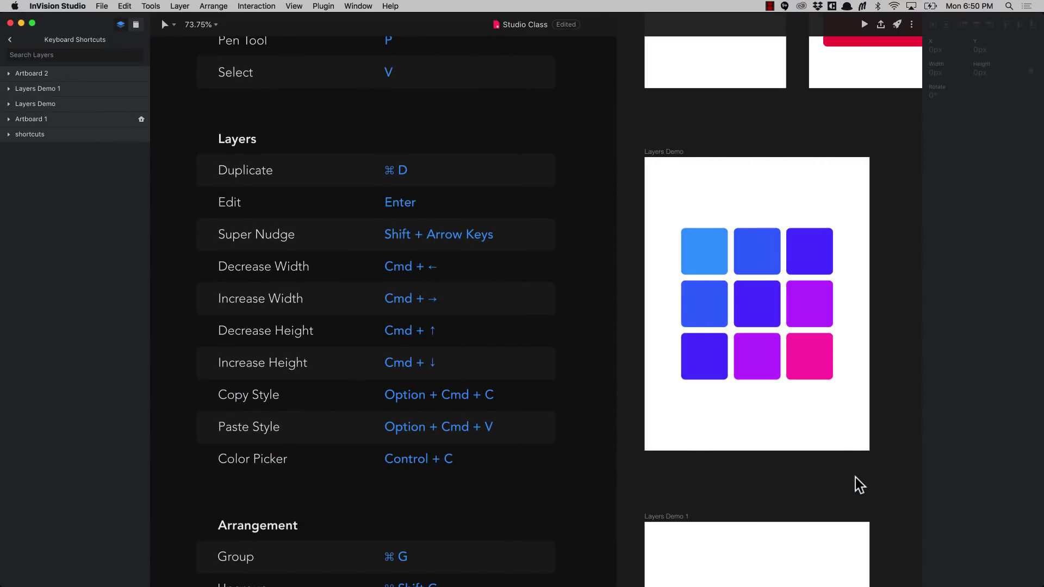
- Duplicate the top-left Layers Demo square with Cmd+D, move the copy above the grid, then remove it
click(721, 257)
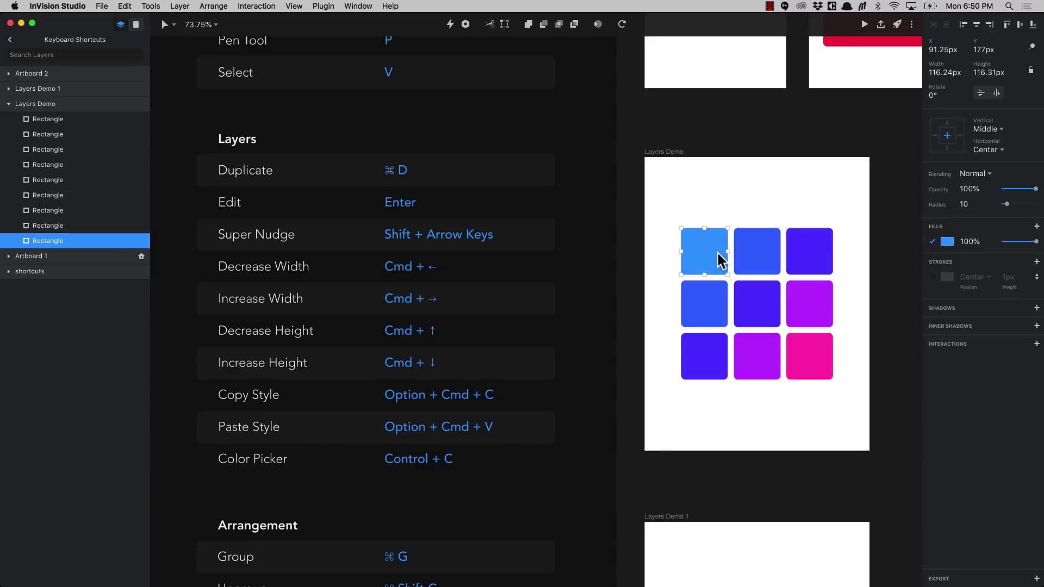
key(super+d)
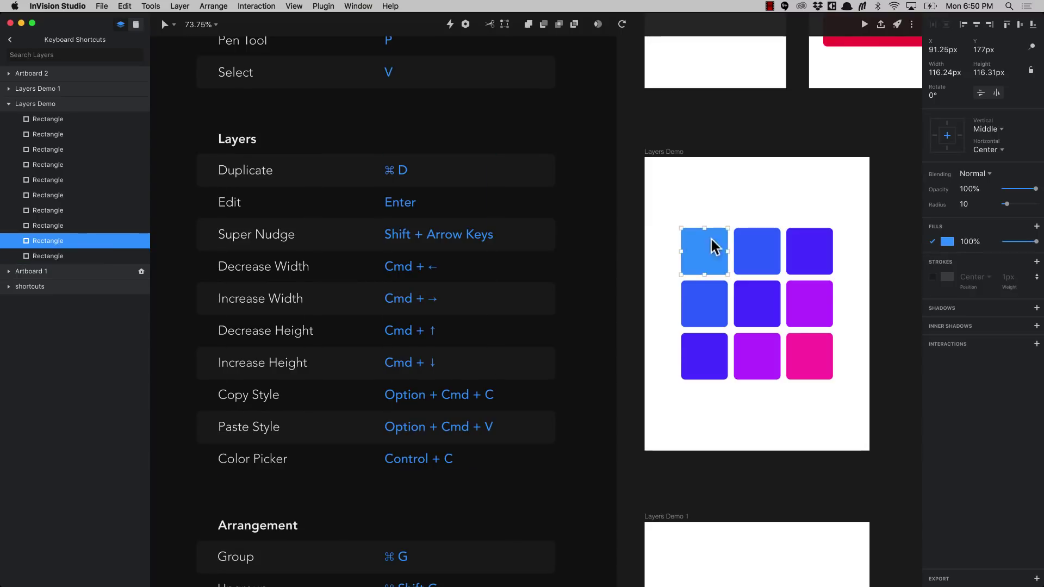
drag(720, 246, 767, 206)
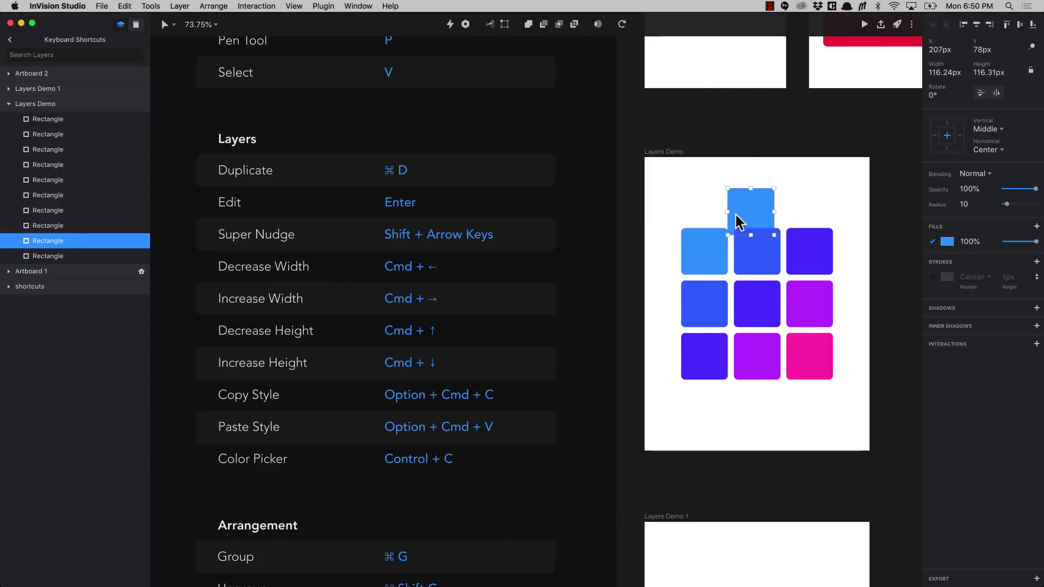
key(Delete)
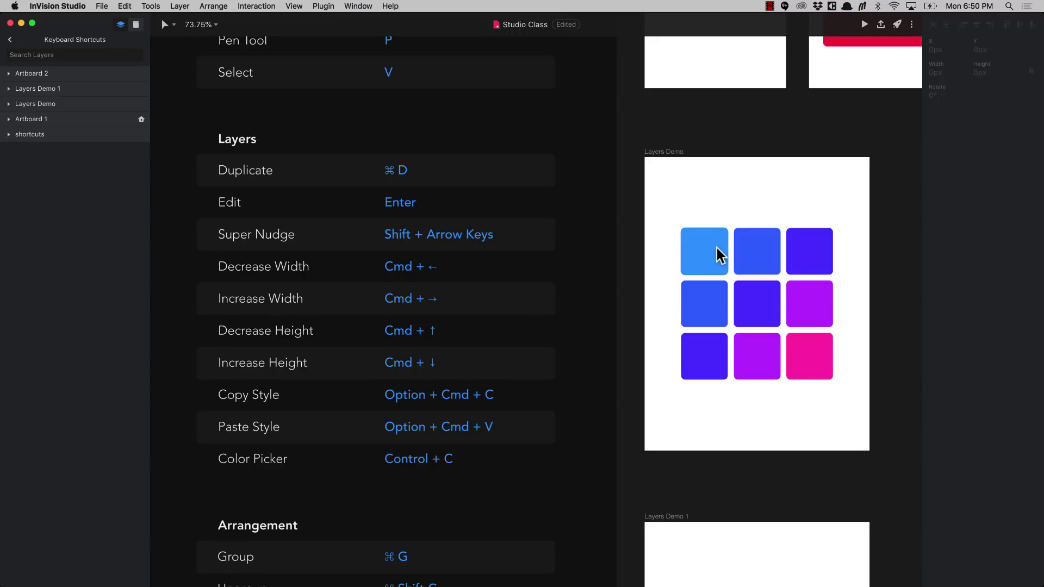
- Drag two copies of the top-left square above the grid, undoing each, then reselect the square
drag(713, 250, 710, 195)
key(super+z)
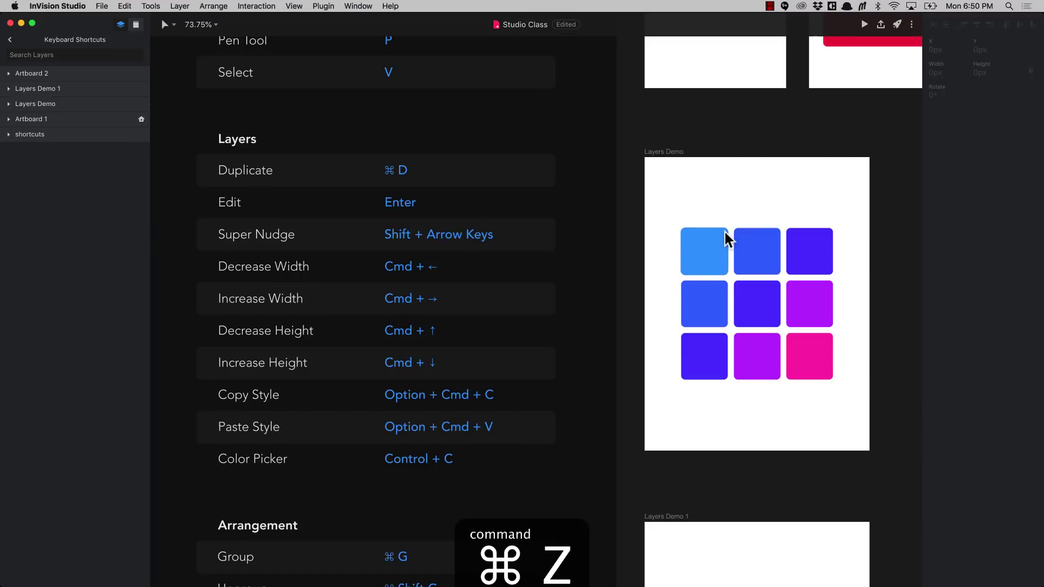
drag(710, 252, 721, 197)
key(super+z)
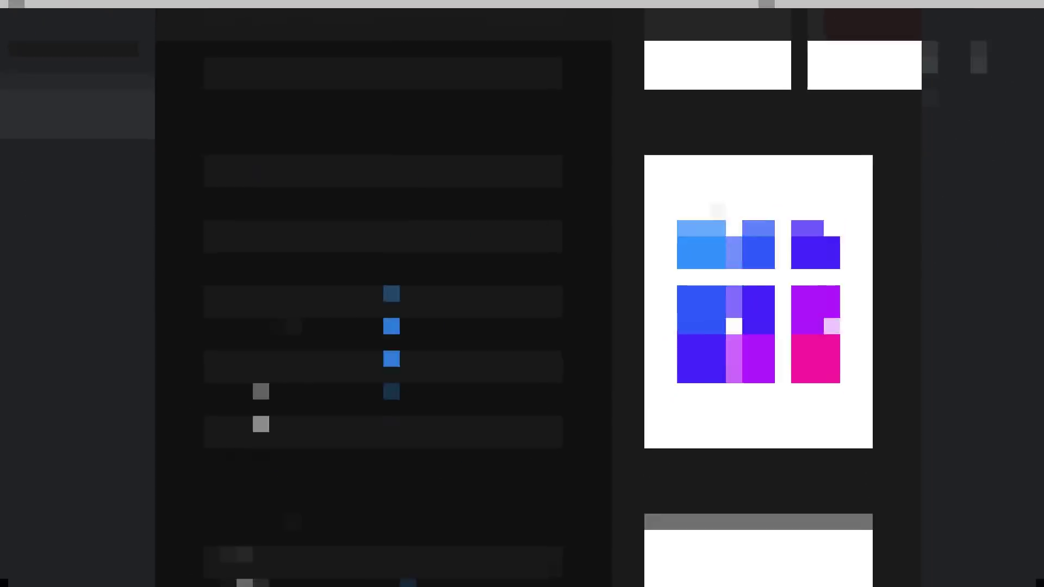
click(707, 249)
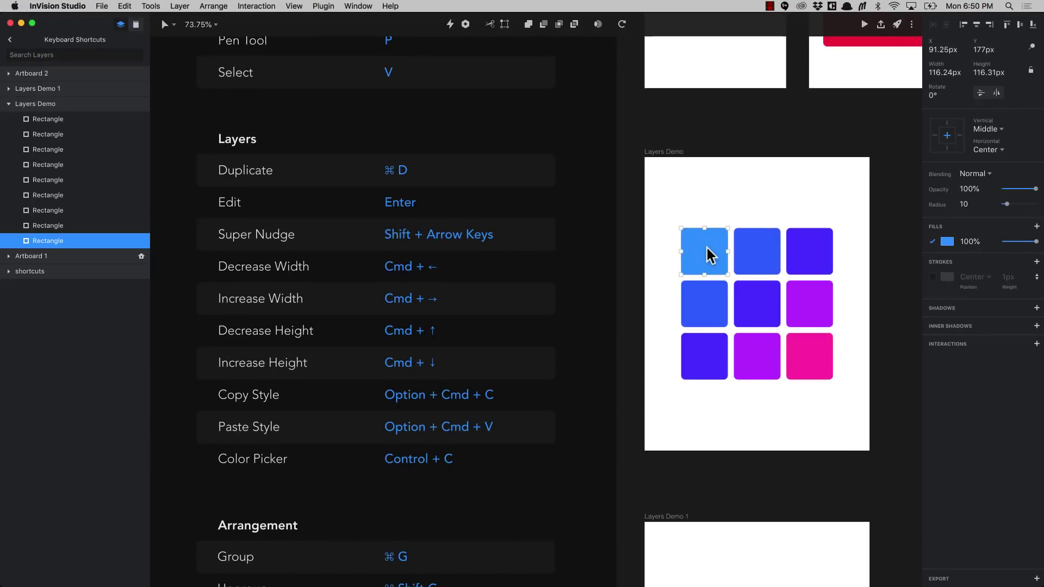
- Edit the square's corner points, undo the accidental deformation, and deselect it
key(Return)
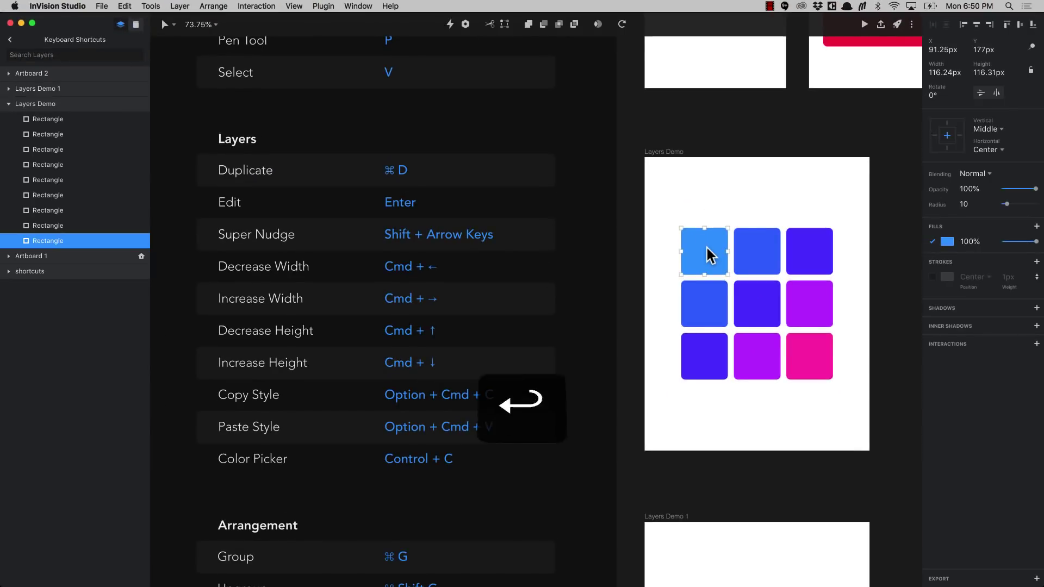
click(728, 228)
scroll(729, 231, up, 5)
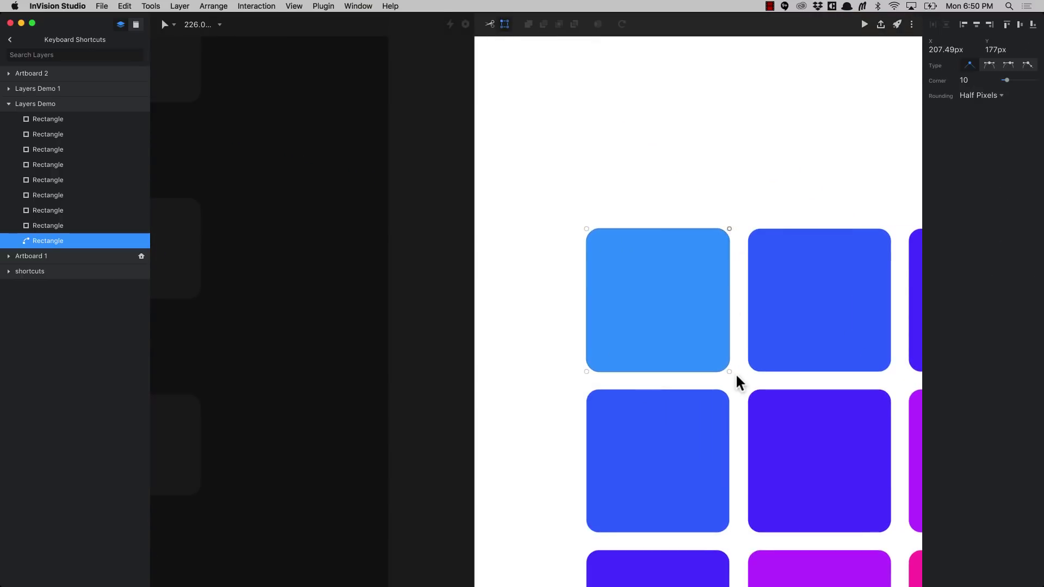
drag(729, 371, 683, 334)
key(super+z)
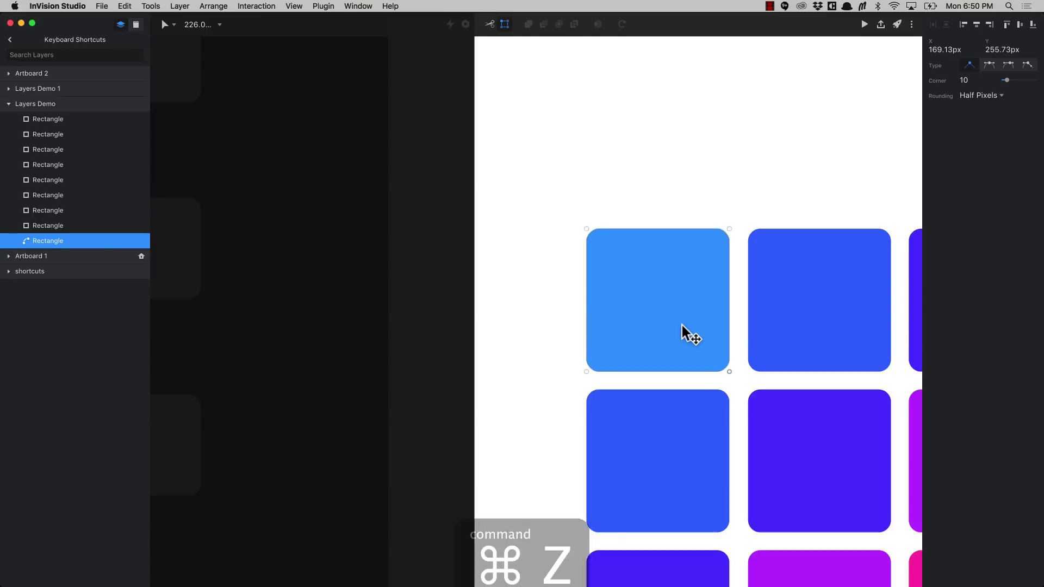
key(Escape)
- Add a 'Hello' text layer above the grid, move it up-left, and reopen it to type 'Editing'
key(t)
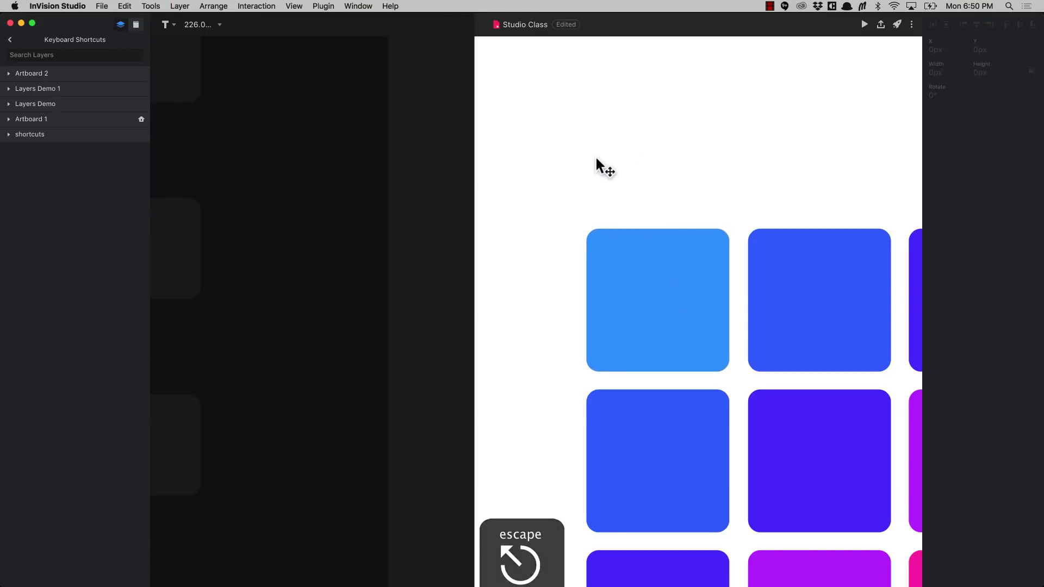
click(596, 156)
text(Hello)
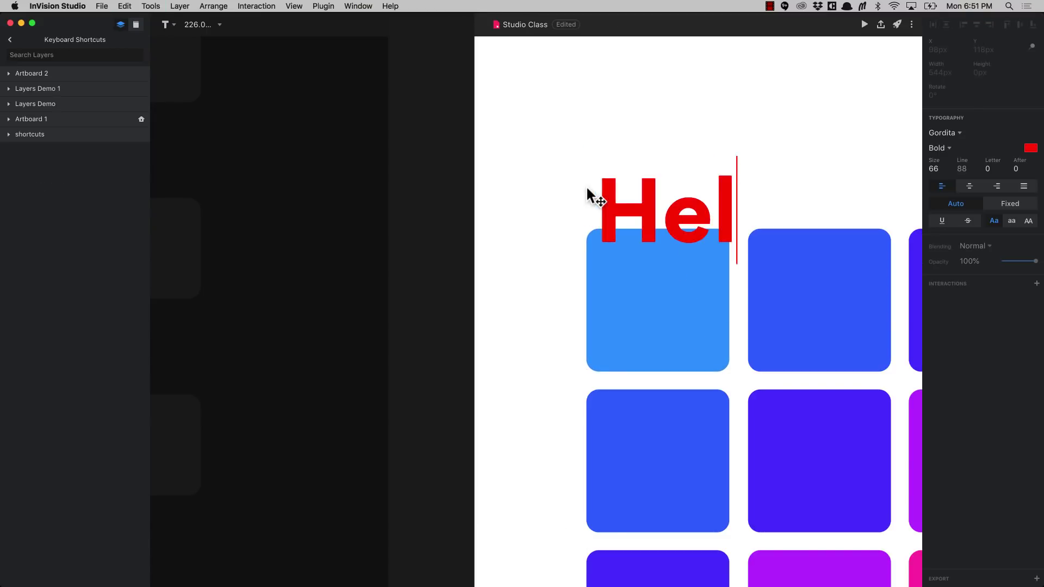
key(Escape)
drag(674, 213, 642, 154)
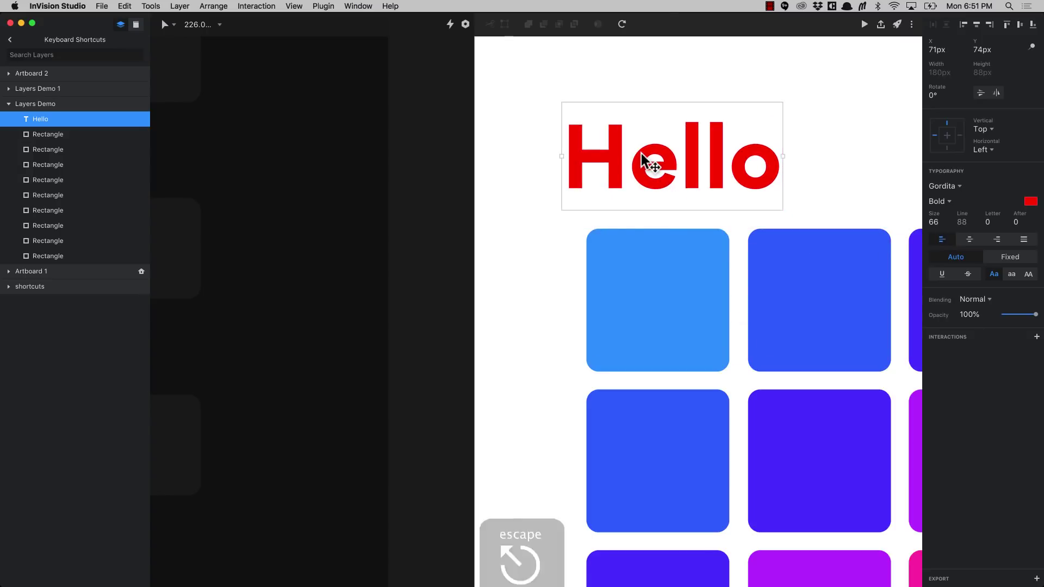
key(Return)
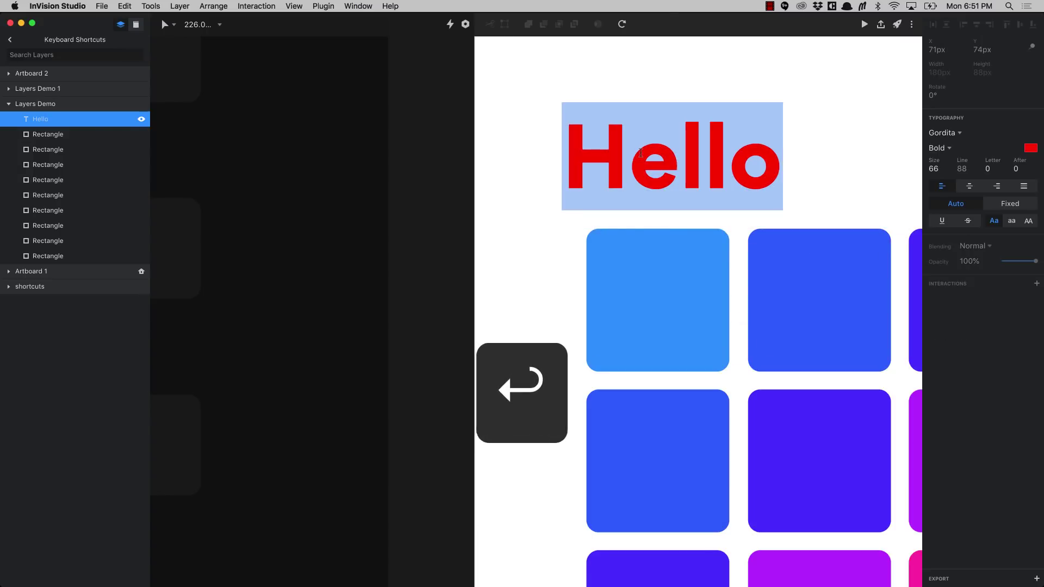
text(Editing)
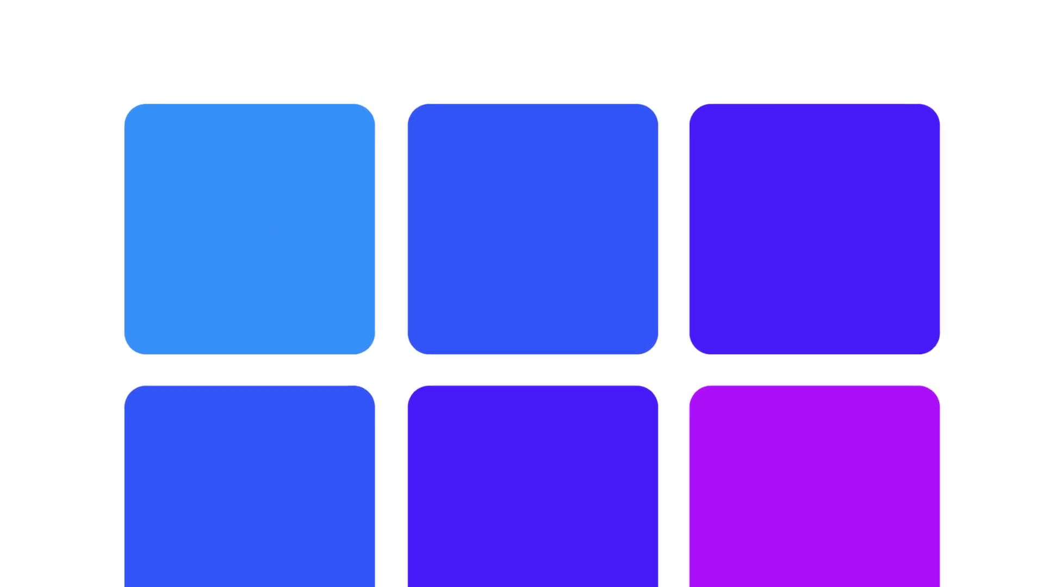
- Nudge the grid down, up and right with the arrow keys
key(Down)
key(Down)
key(Down)
key(Down)
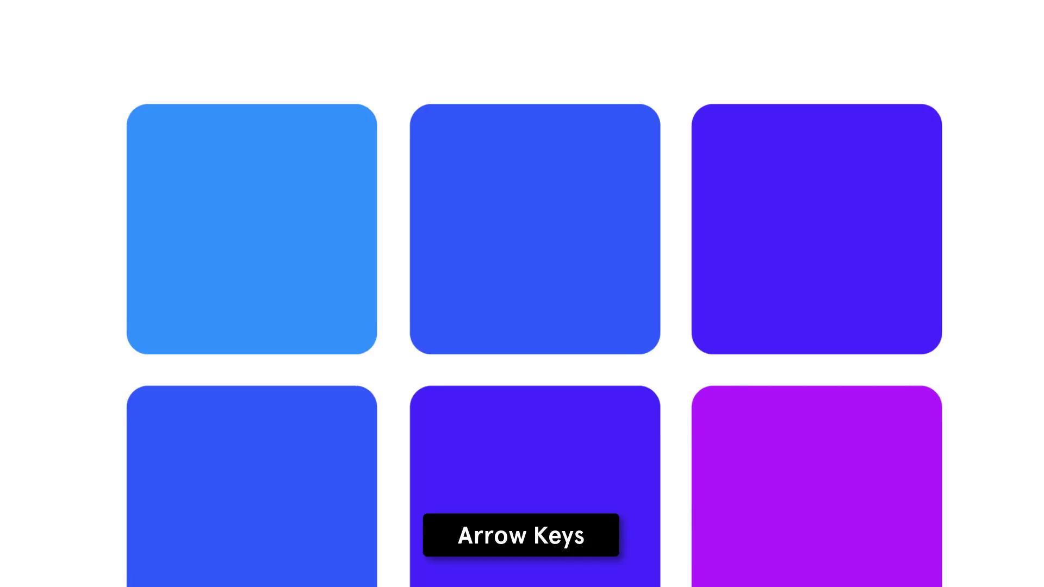
key(Up)
key(Up)
key(Up)
key(Up)
key(Right)
key(Right)
key(Right)
key(Right)
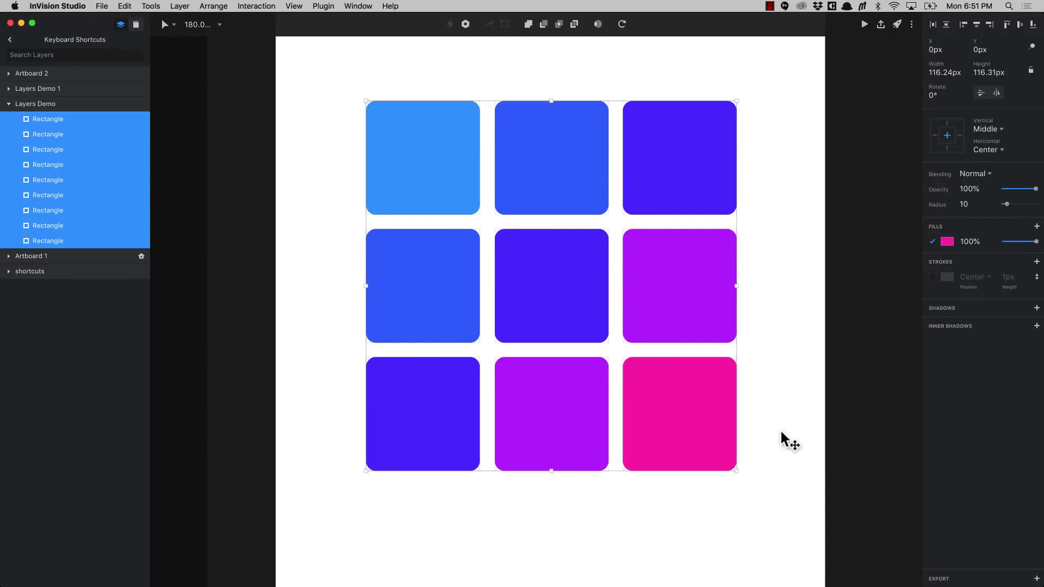
- Super-nudge the grid in 18 px steps up-left and back down-right with Shift+arrows
key(shift+Down)
key(shift+Up)
key(shift+Left)
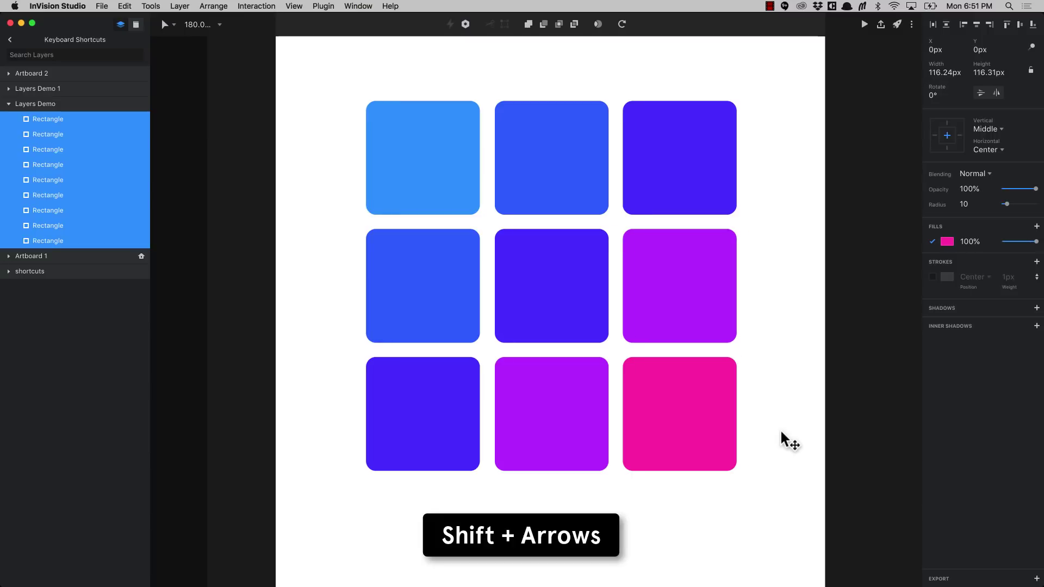
key(shift+Up)
key(shift+Left)
key(shift+Up)
key(shift+Left)
key(shift+Up)
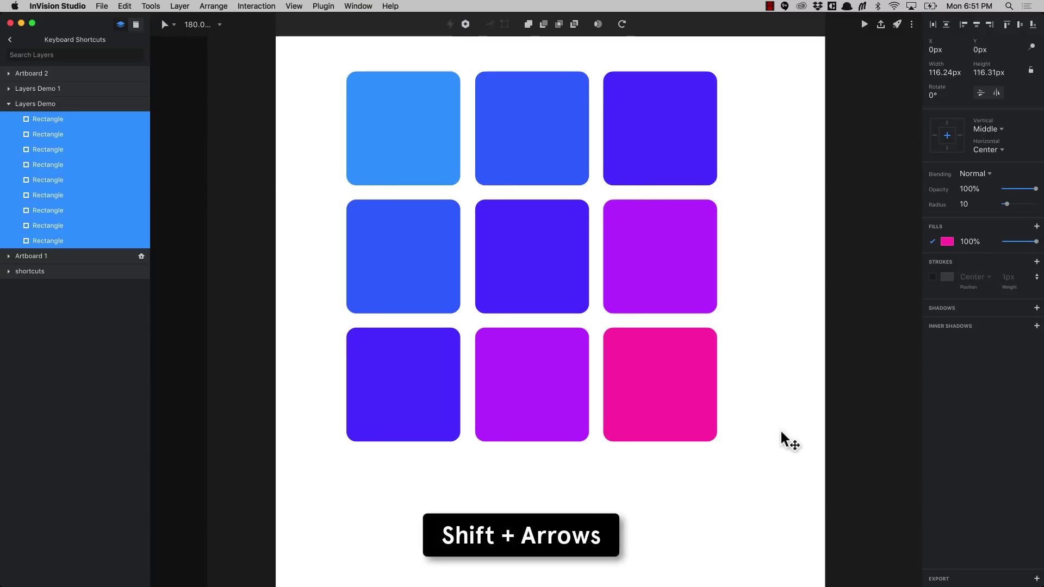
key(shift+Down)
key(shift+Right)
key(shift+Down)
key(shift+Right)
key(shift+Down)
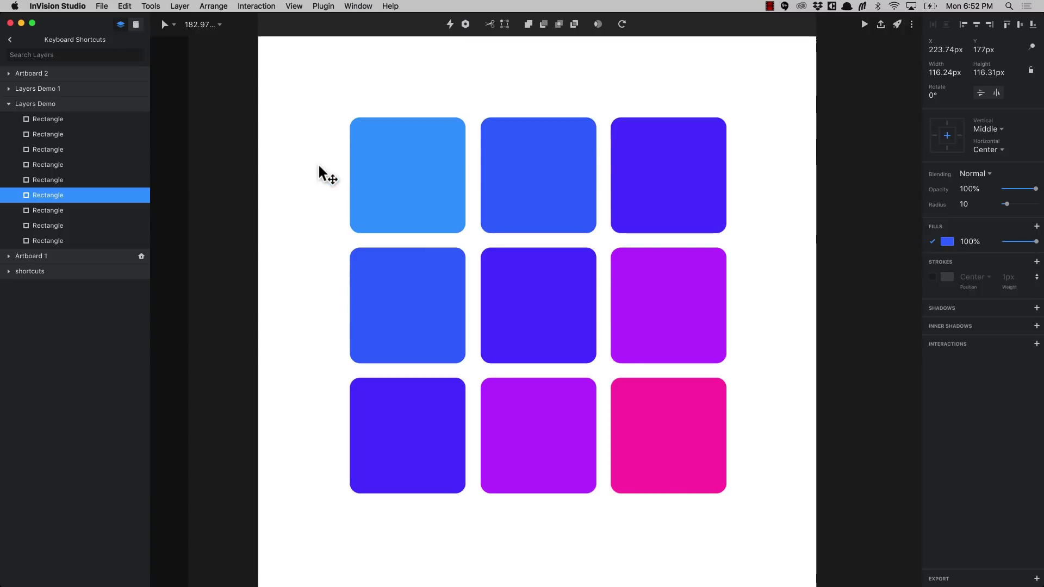
- Select the top row and resize it by 1 px in width and height with Cmd+arrows
drag(319, 152, 738, 234)
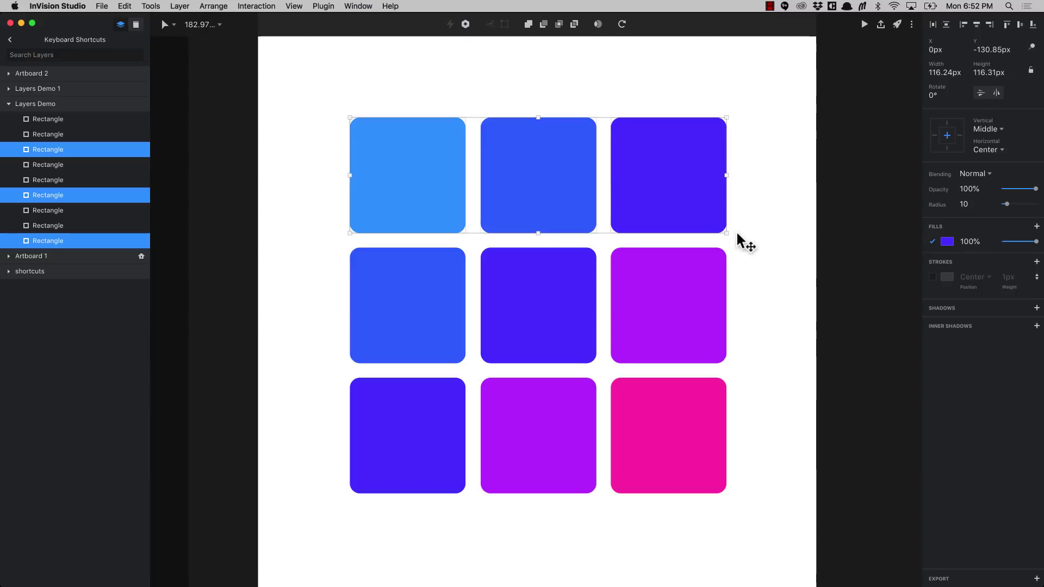
key(super+Left)
key(super+Left)
key(super+Left)
key(super+Left)
key(super+Left)
key(super+Left)
key(super+Left)
key(super+Left)
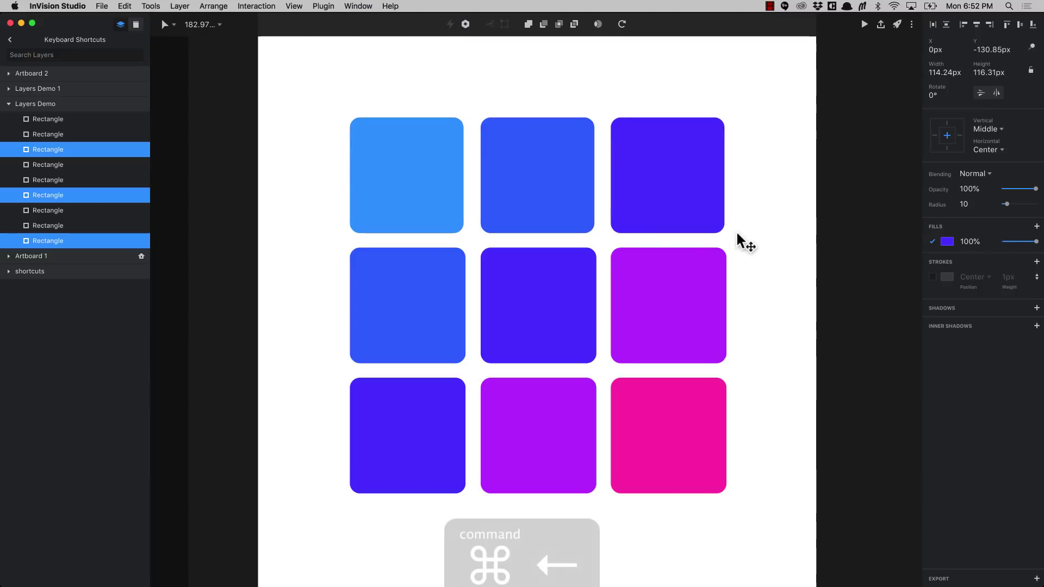
key(super+Left)
key(super+Left)
key(super+Left)
key(super+Left)
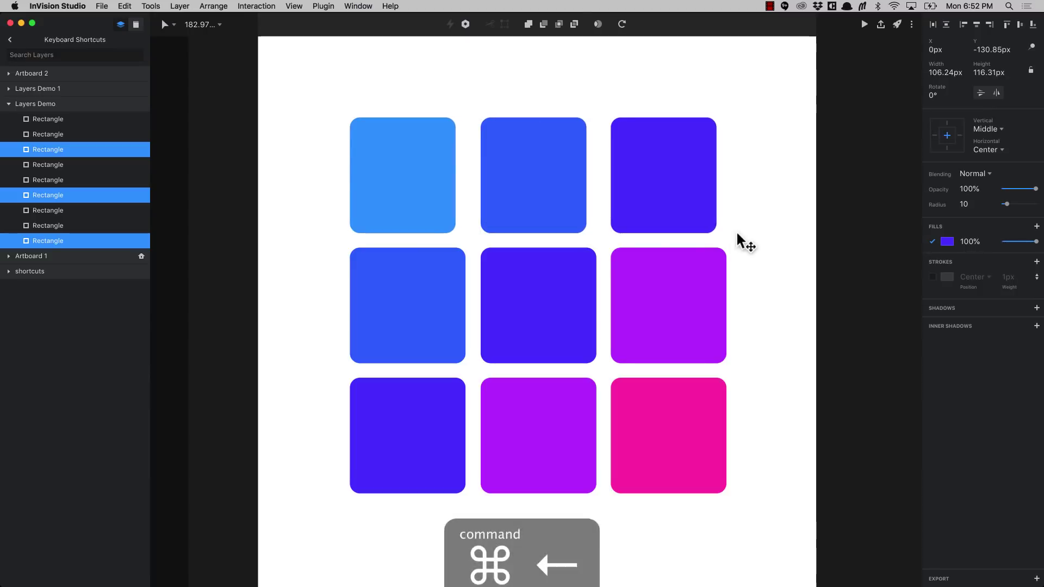
key(super+Up)
key(super+Up)
key(super+Up)
key(super+Up)
key(super+Up)
key(super+Up)
key(super+Up)
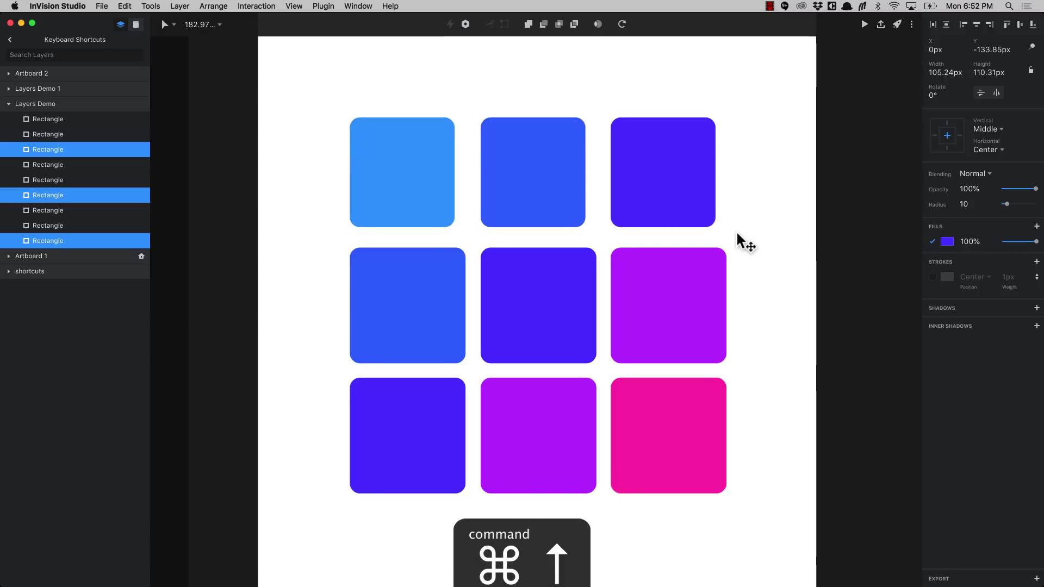
key(super+Down)
key(super+Down)
key(super+Down)
key(super+Down)
key(super+Down)
key(super+Down)
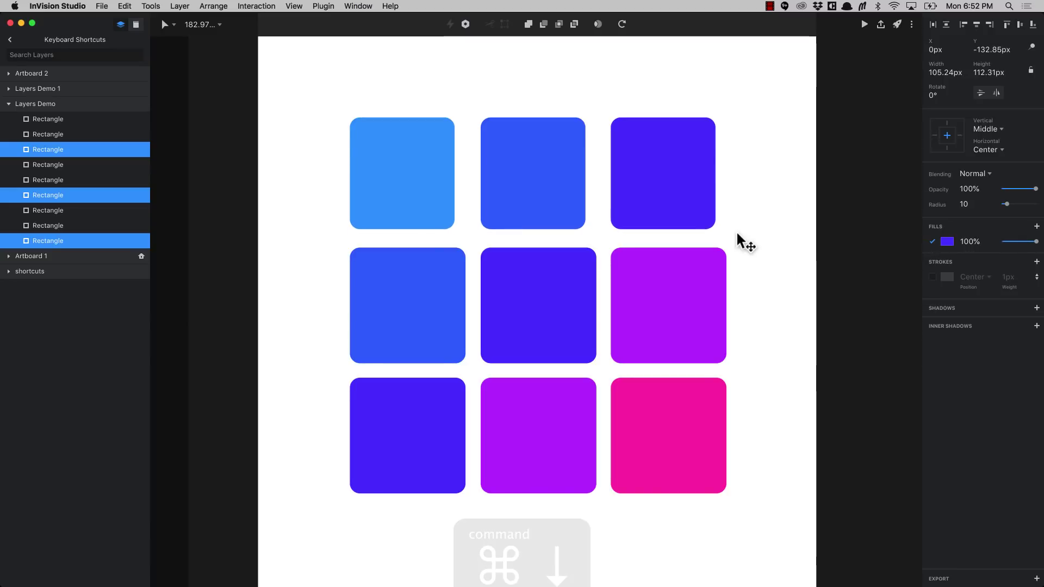
key(super+Right)
key(super+Right)
key(super+Right)
key(super+Right)
key(super+Right)
key(super+Right)
key(super+Right)
key(super+Right)
key(super+Right)
key(super+Right)
key(super+Right)
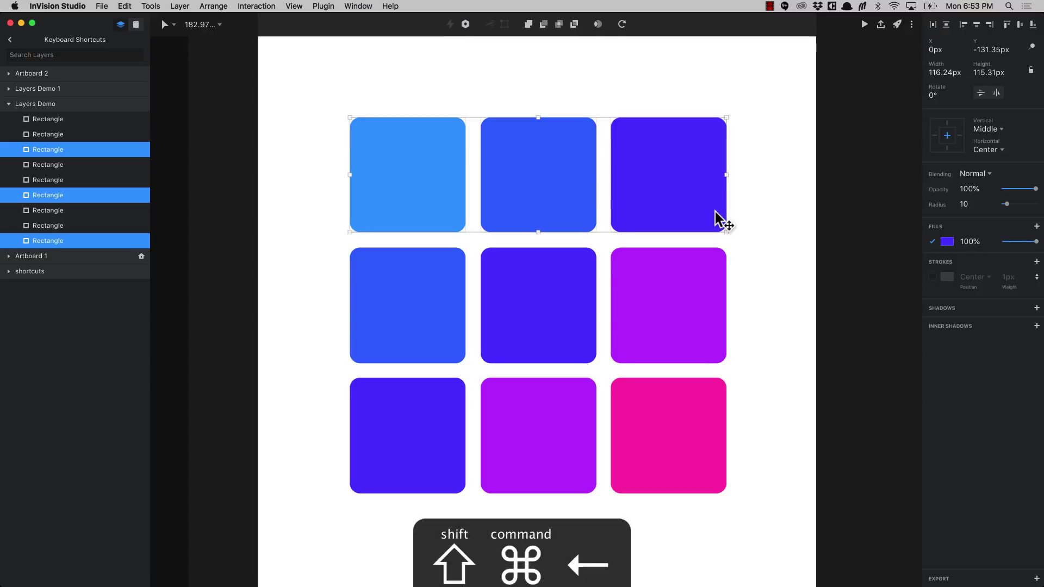
- Resize the top row in 10 px steps, restoring its full width of 116.24 px
key(shift+super+Left)
key(shift+super+Left)
key(shift+super+Left)
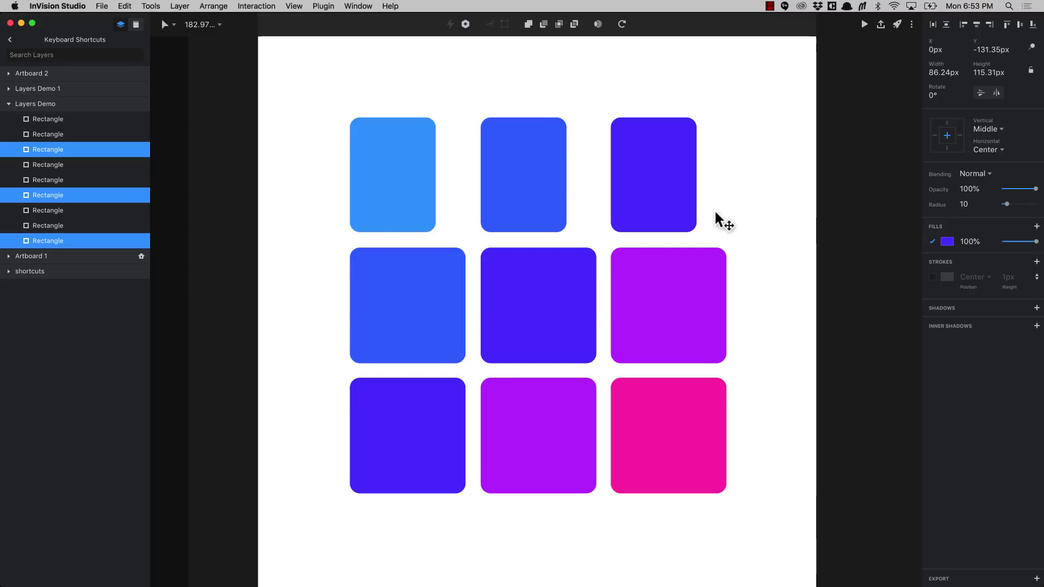
key(shift+super+Up)
key(shift+super+Up)
key(shift+super+Up)
key(shift+super+Up)
key(shift+super+Down)
key(shift+super+Down)
key(shift+super+Up)
key(shift+super+Up)
key(shift+super+Up)
key(shift+super+Down)
key(shift+super+Down)
key(shift+super+Down)
key(shift+super+Left)
key(shift+super+Right)
key(shift+super+Right)
key(shift+super+Right)
key(shift+super+Right)
key(shift+super+Left)
key(shift+super+Left)
key(shift+super+Right)
key(shift+super+Right)
key(shift+super+Right)
key(shift+super+Right)
key(shift+super+Left)
key(shift+super+Left)
key(shift+super+Right)
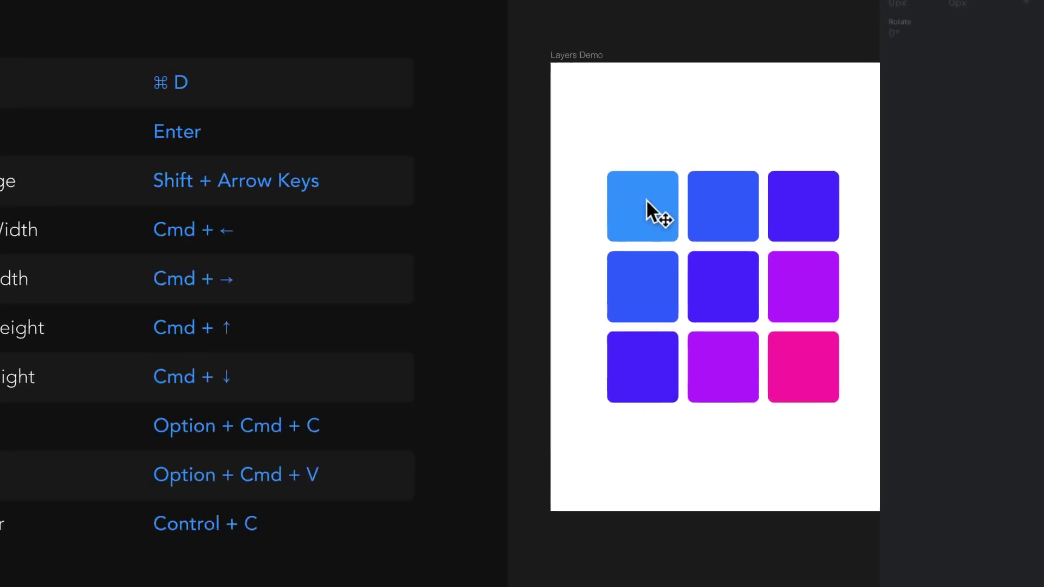
- Copy the top-left square's style with Option+Cmd+C and paste it onto all nine grid squares
click(756, 225)
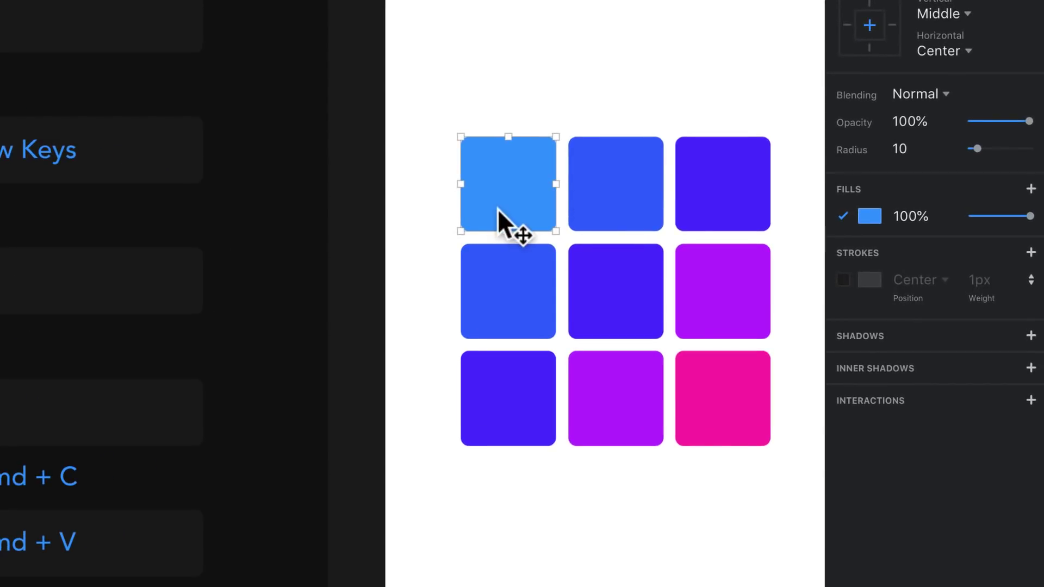
key(alt+super+c)
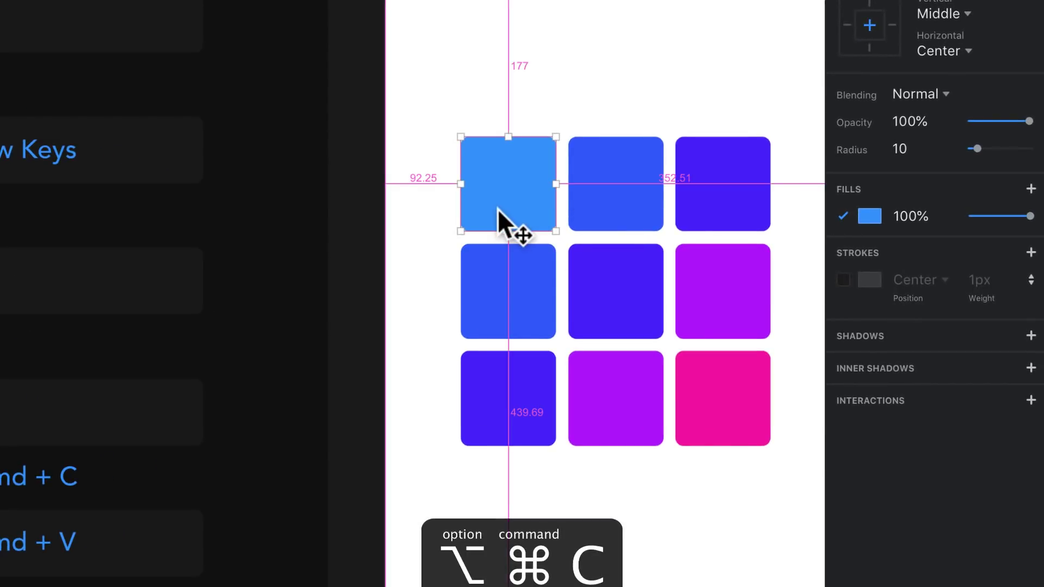
click(604, 187)
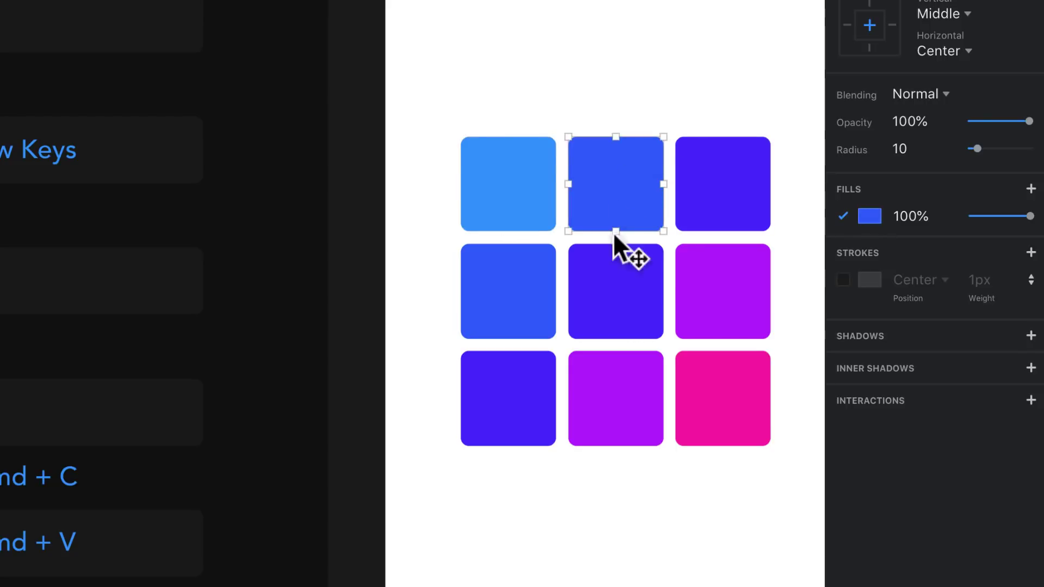
drag(604, 99, 756, 430)
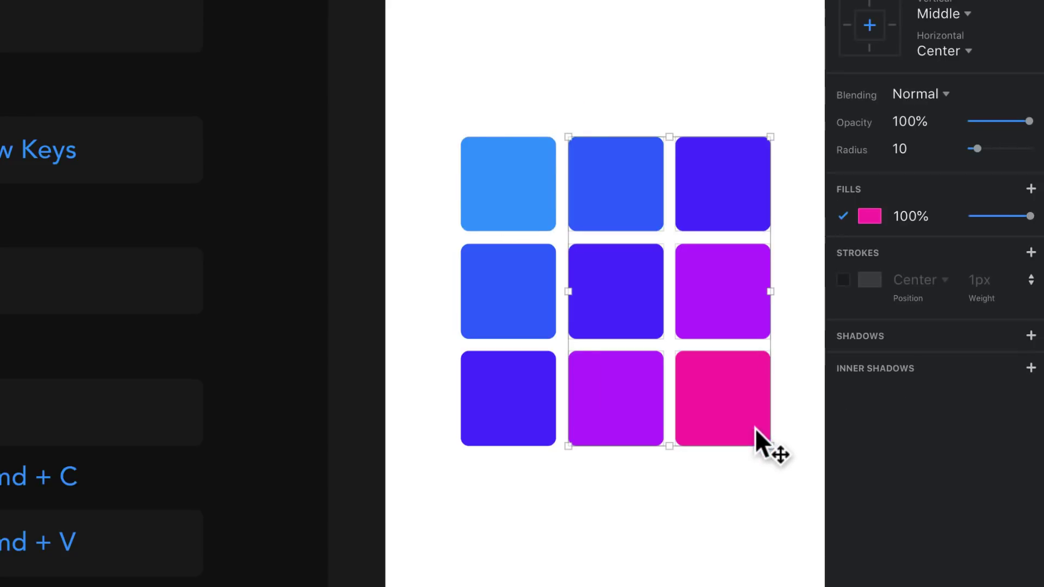
drag(511, 522, 550, 318)
key(alt)
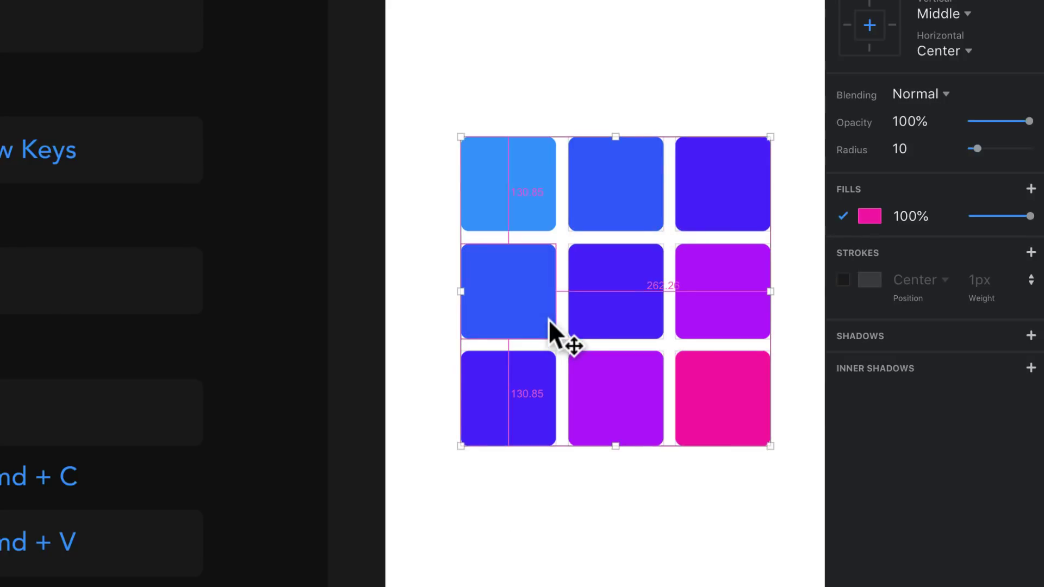
key(alt+super+v)
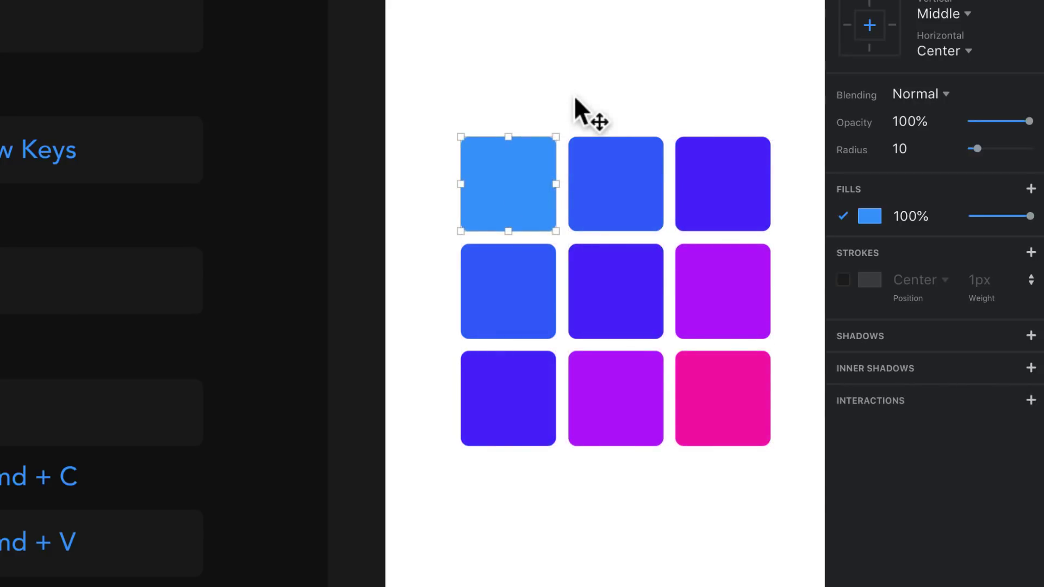
key(ctrl+c)
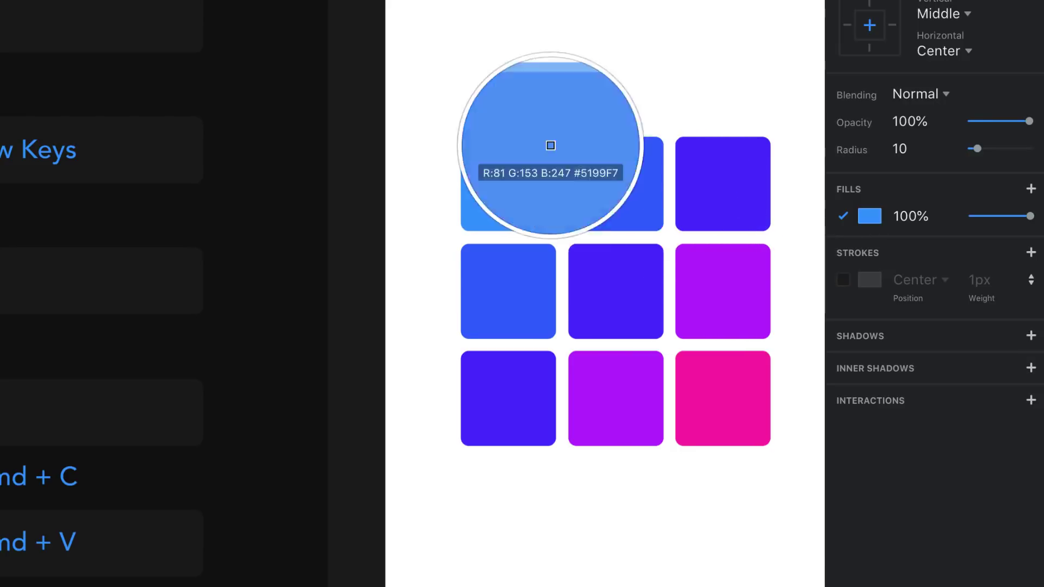
- Fill the top-left square with sampled blue and the centre square with the bottom-right pink #EB4AAA
click(619, 185)
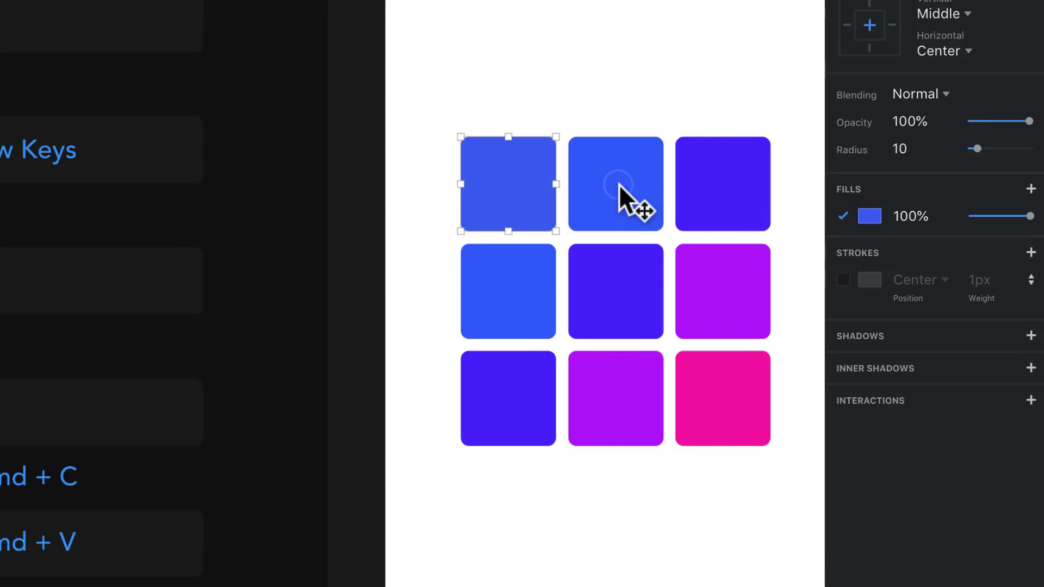
click(621, 295)
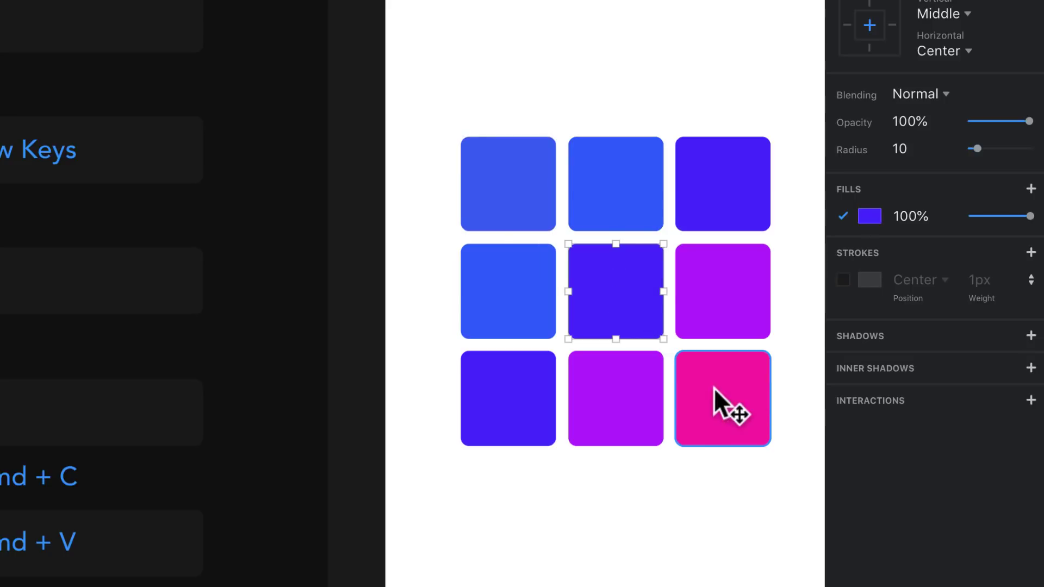
key(ctrl+c)
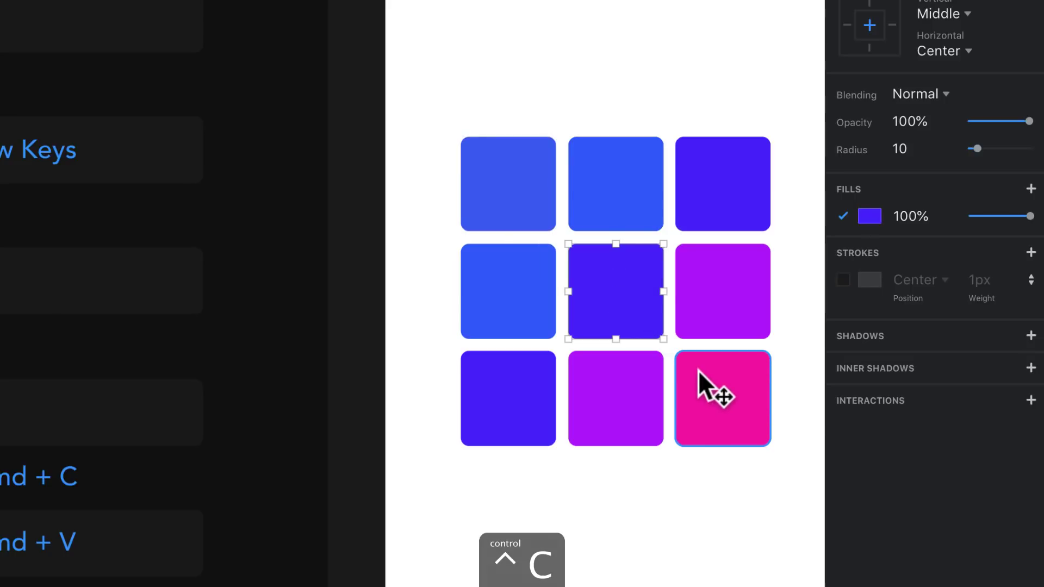
click(721, 386)
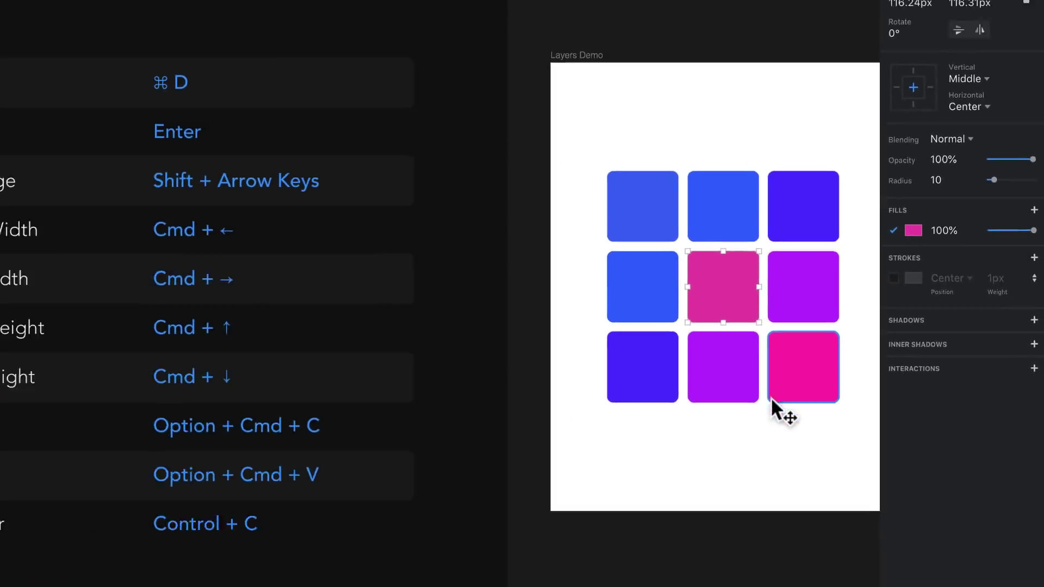
scroll(797, 414, down, 10)
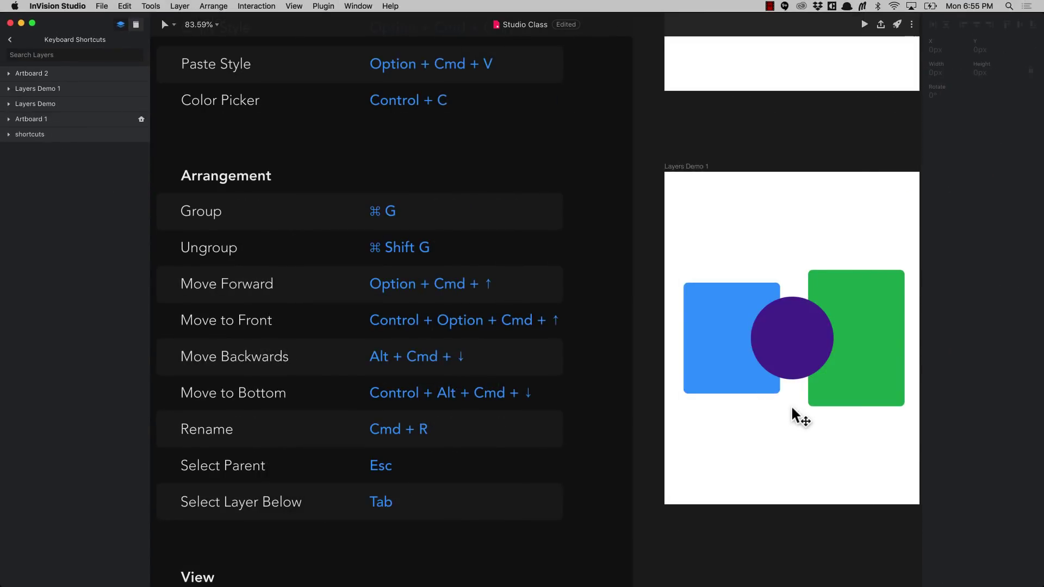
click(740, 317)
click(743, 249)
drag(743, 249, 822, 352)
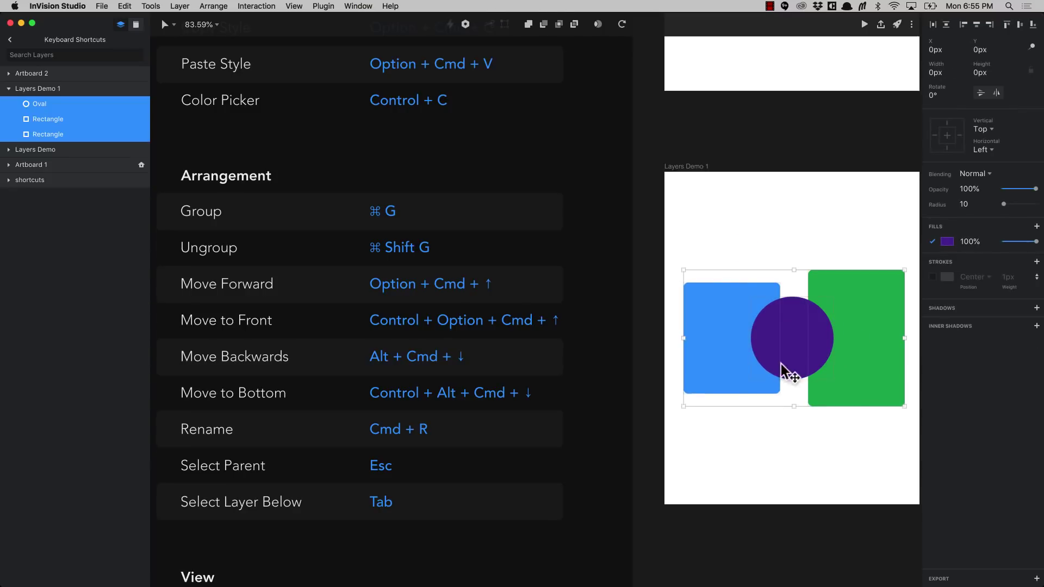
click(765, 229)
drag(764, 224, 866, 384)
key(super+g)
click(799, 223)
drag(842, 329, 814, 283)
key(super+z)
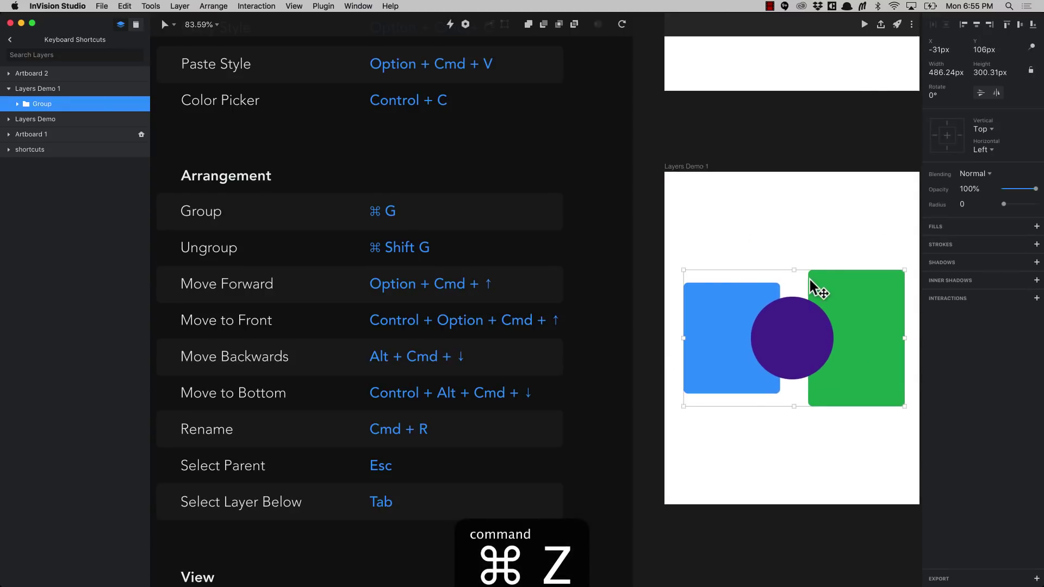
click(803, 235)
click(870, 370)
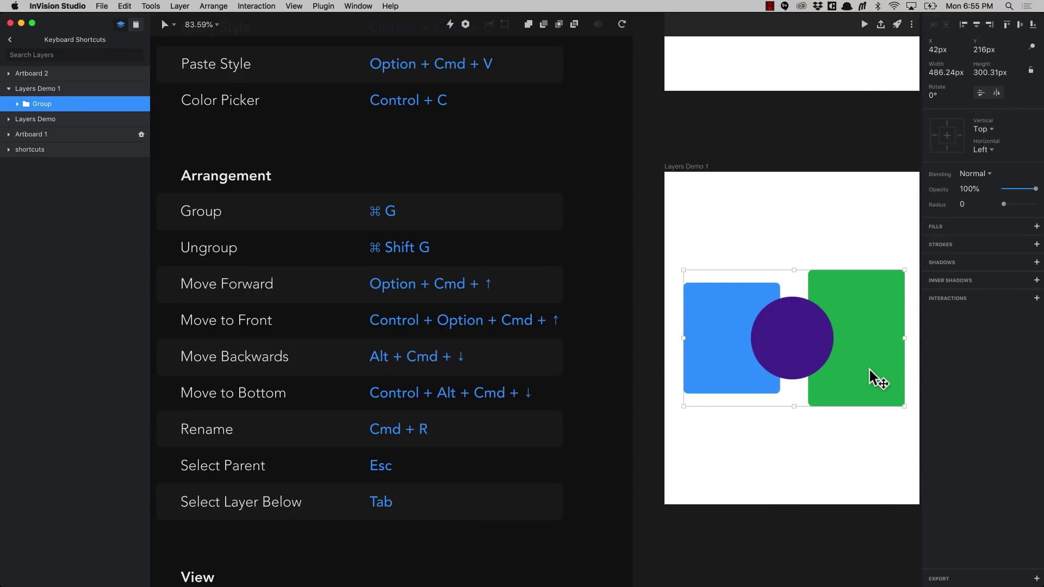
key(super+shift+g)
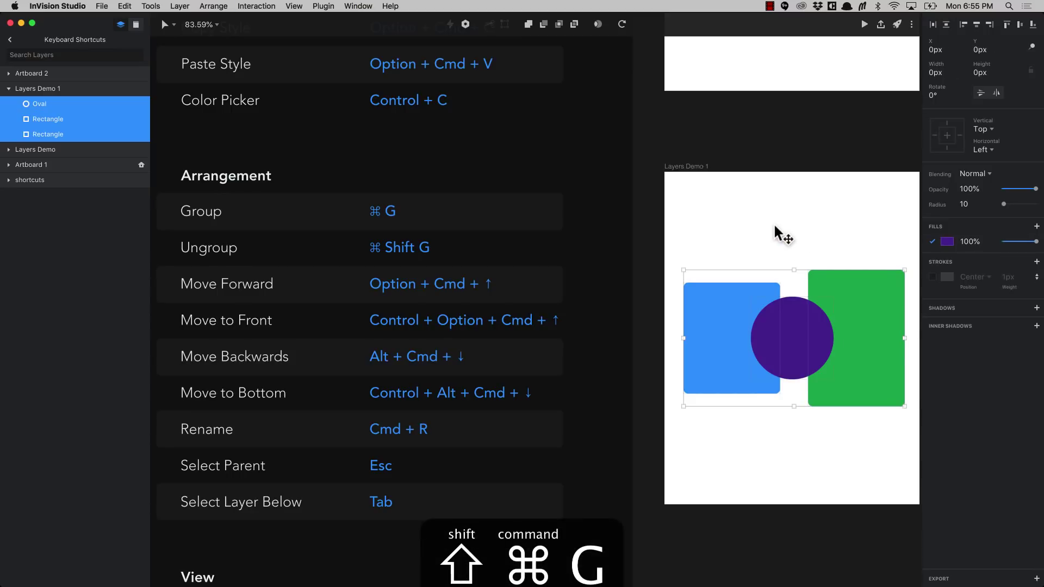
click(774, 223)
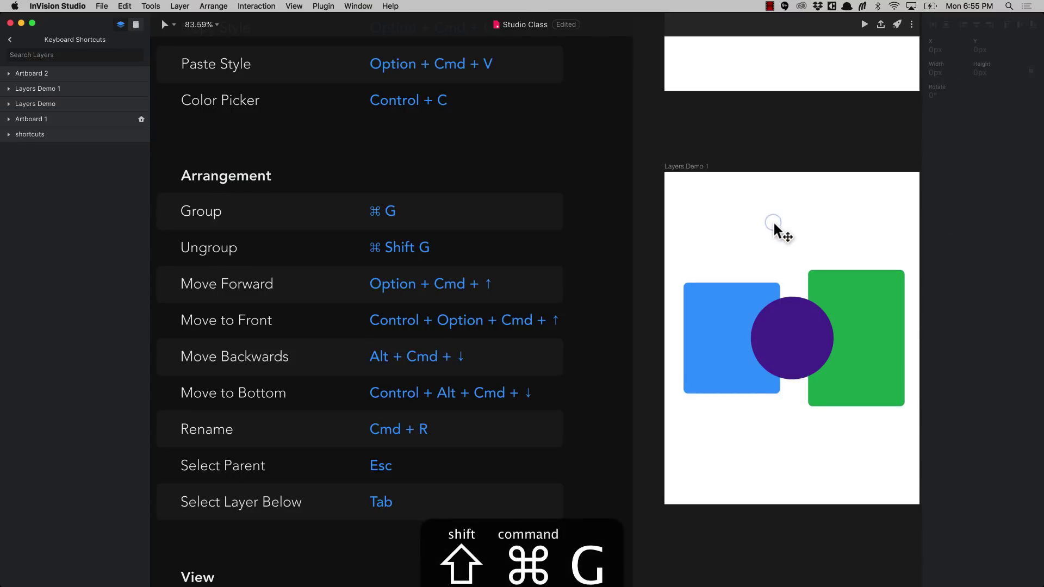
click(798, 318)
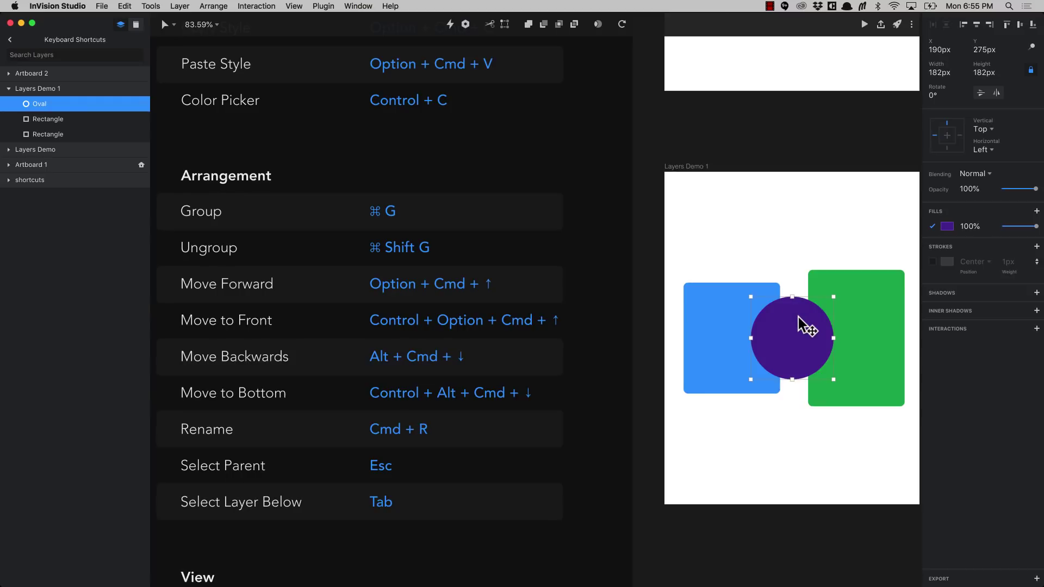
key(alt)
key(alt+super+Down)
key(alt+super+Down)
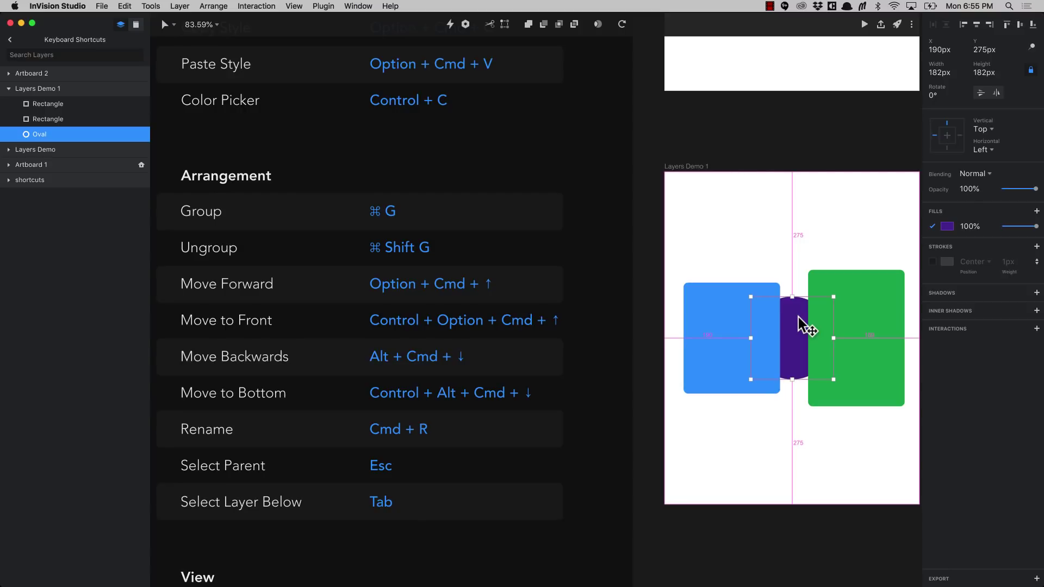
key(alt+super+Up)
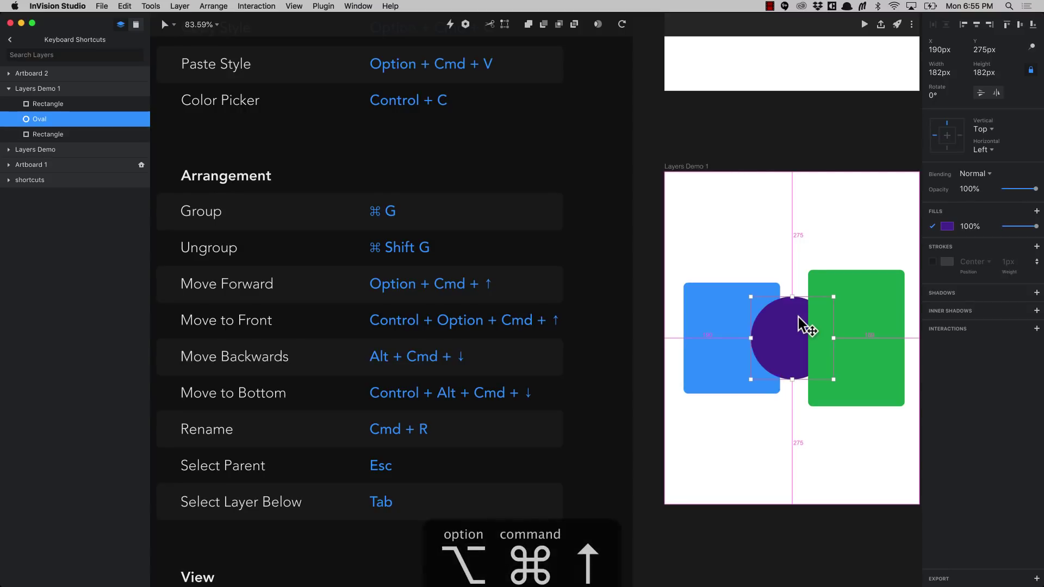
key(alt+super+Up)
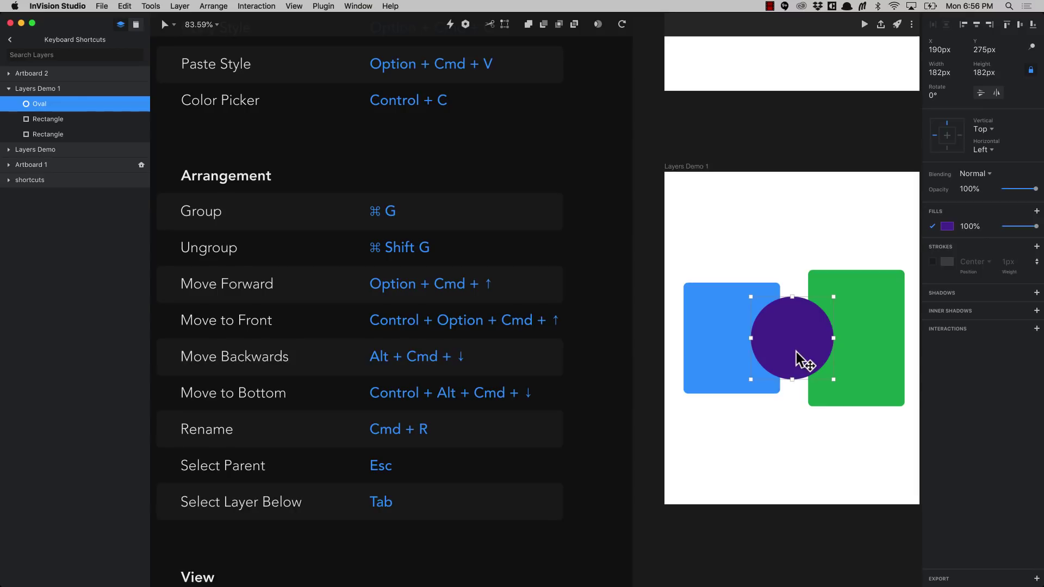
key(alt)
key(ctrl+alt+super+Down)
key(ctrl+alt+super+Up)
key(ctrl+alt+super+Down)
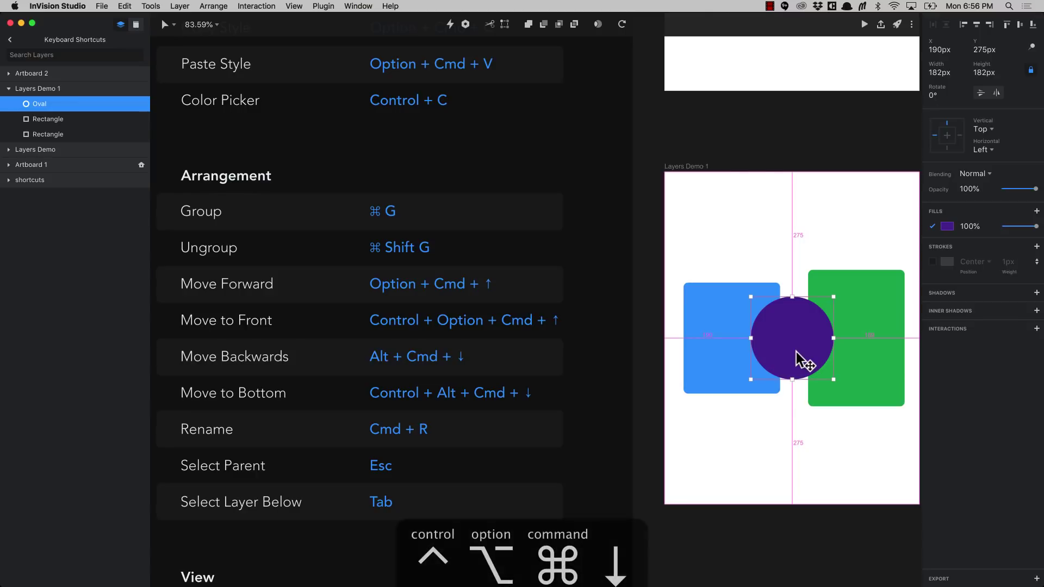
key(ctrl+alt+super+Up)
key(ctrl+alt+super+Down)
key(ctrl+alt+super+Up)
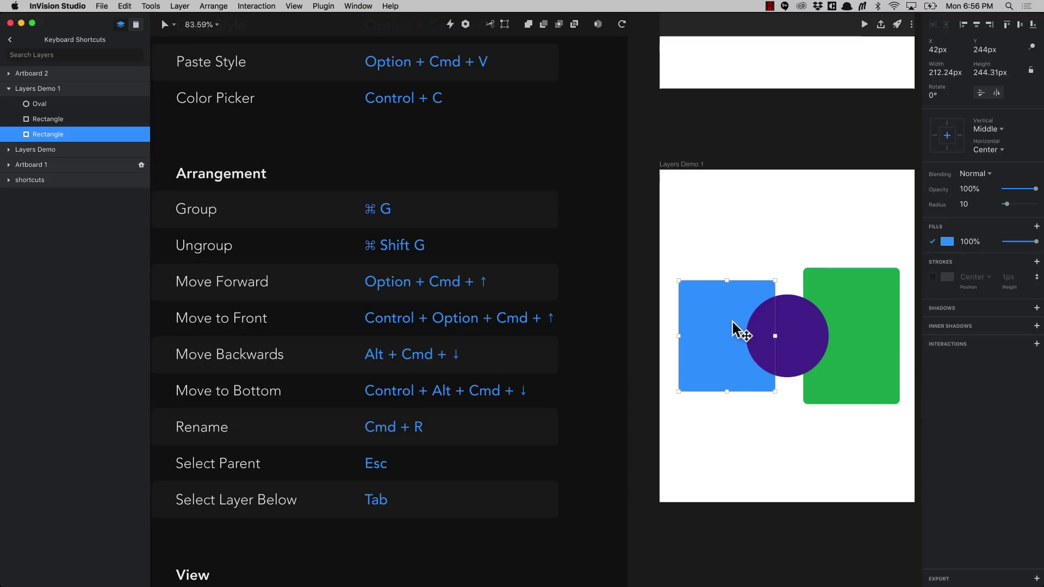
- Rename the blue rectangle layer to 'Hello!'
key(super+r)
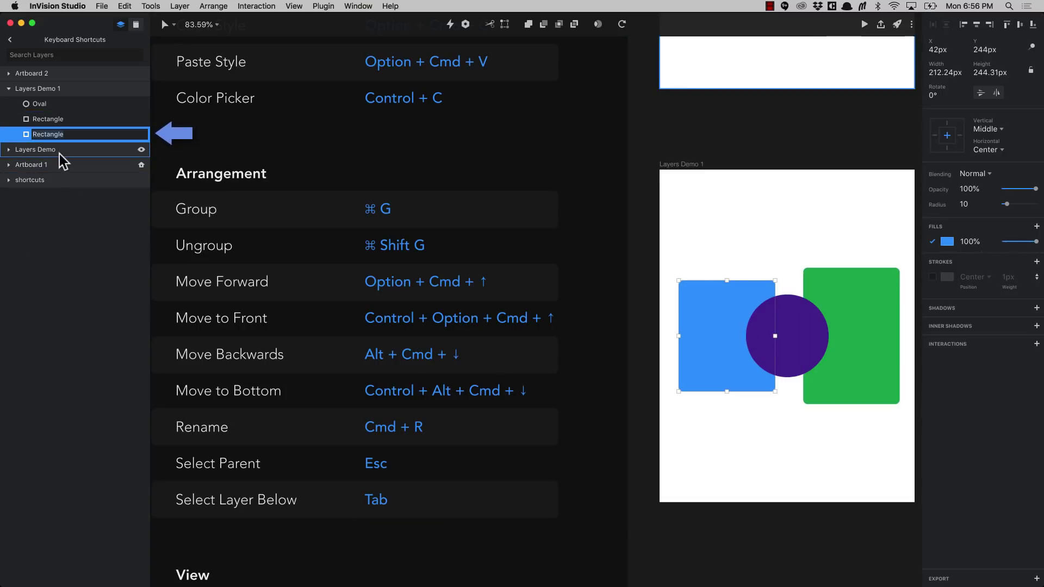
text(Hello!)
key(Return)
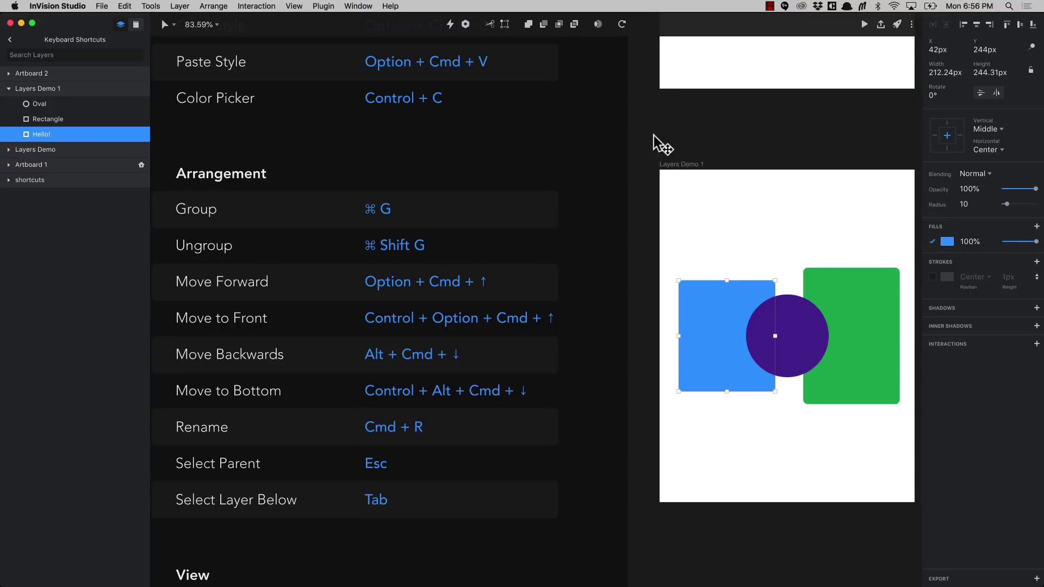
- Rename the Layers Demo 1 artboard to 'This is an artboard!' and clear the selection
click(674, 163)
key(cmd+r)
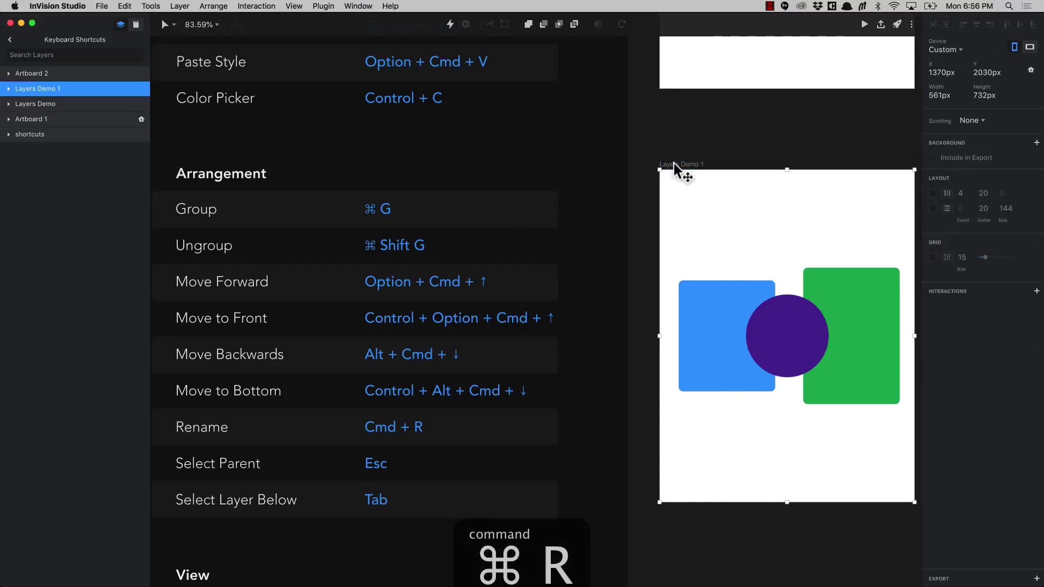
text(This is )
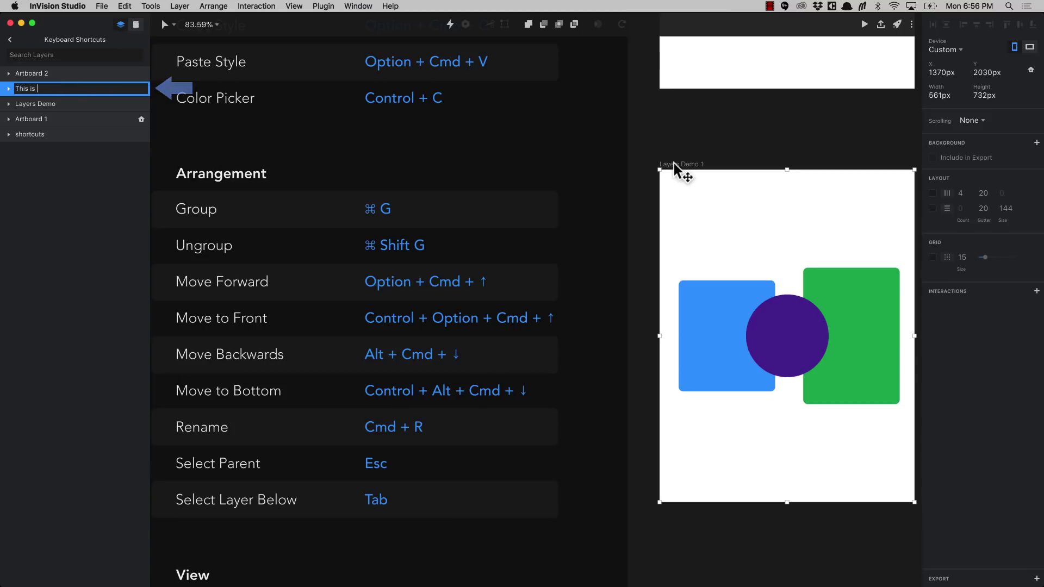
text(an artboard!)
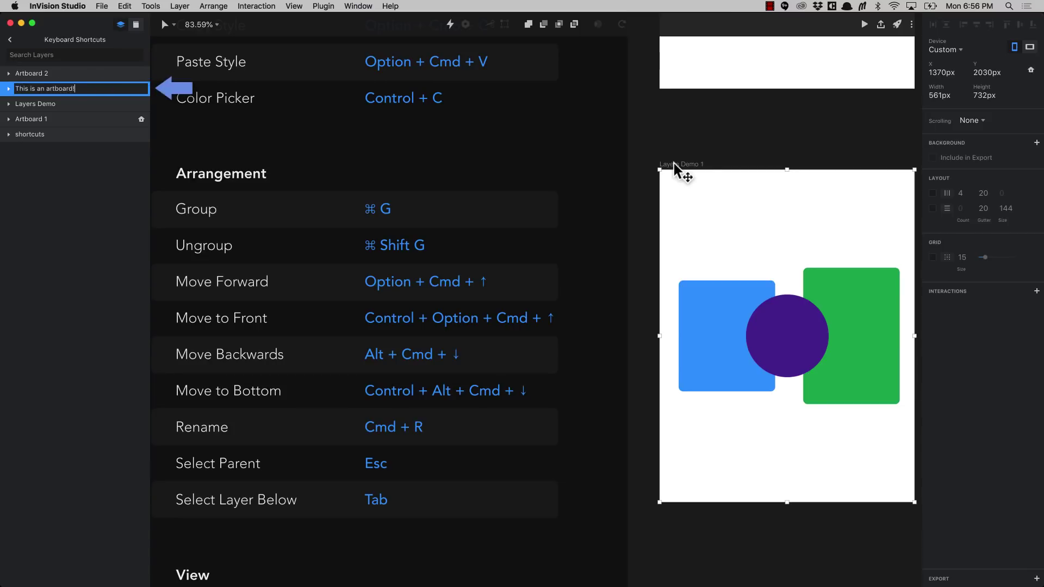
key(Return)
click(723, 229)
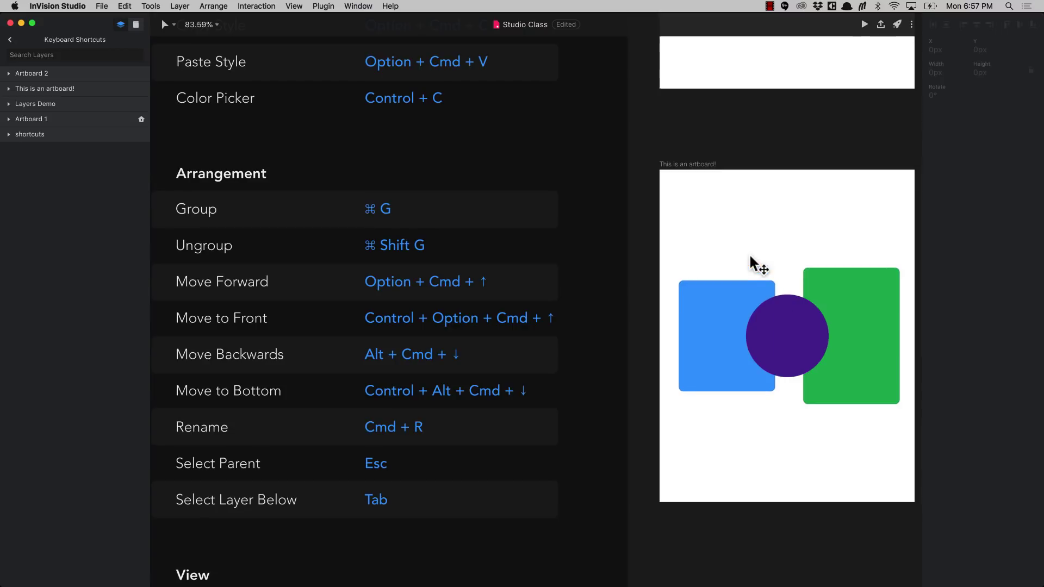
click(805, 325)
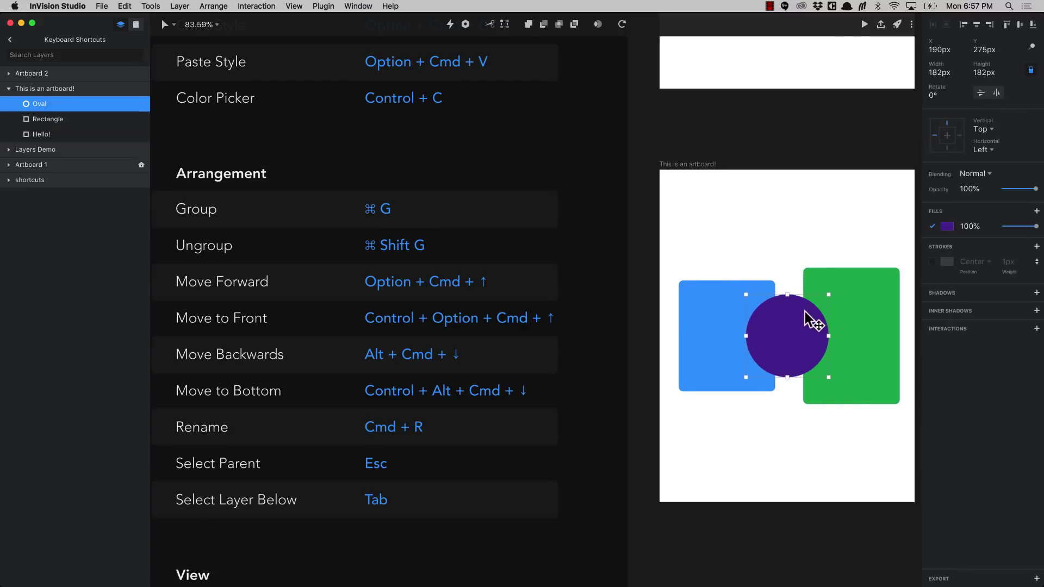
key(Escape)
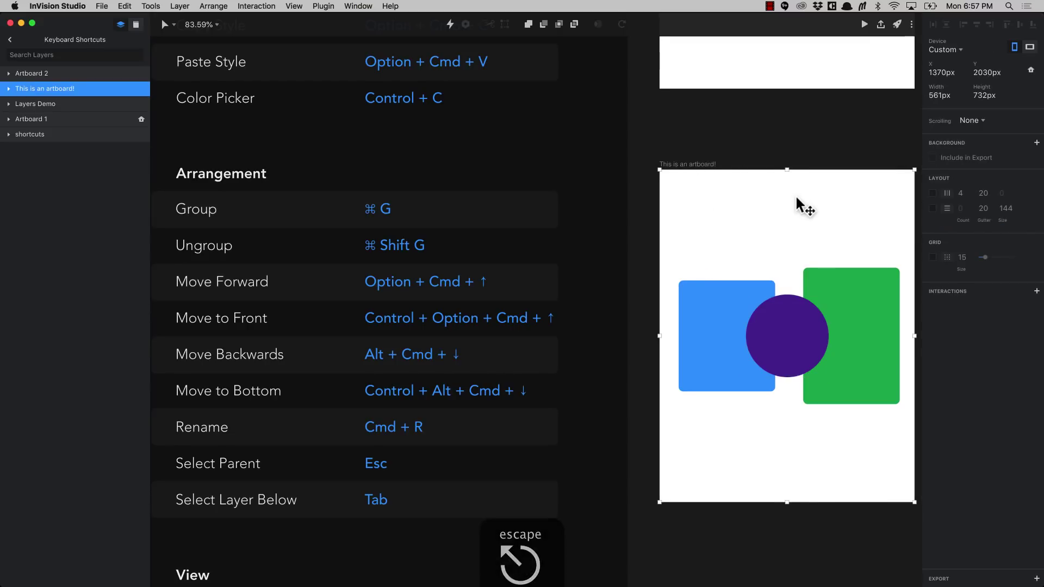
scroll(800, 205, down, 1)
drag(710, 228, 843, 389)
key(super+g)
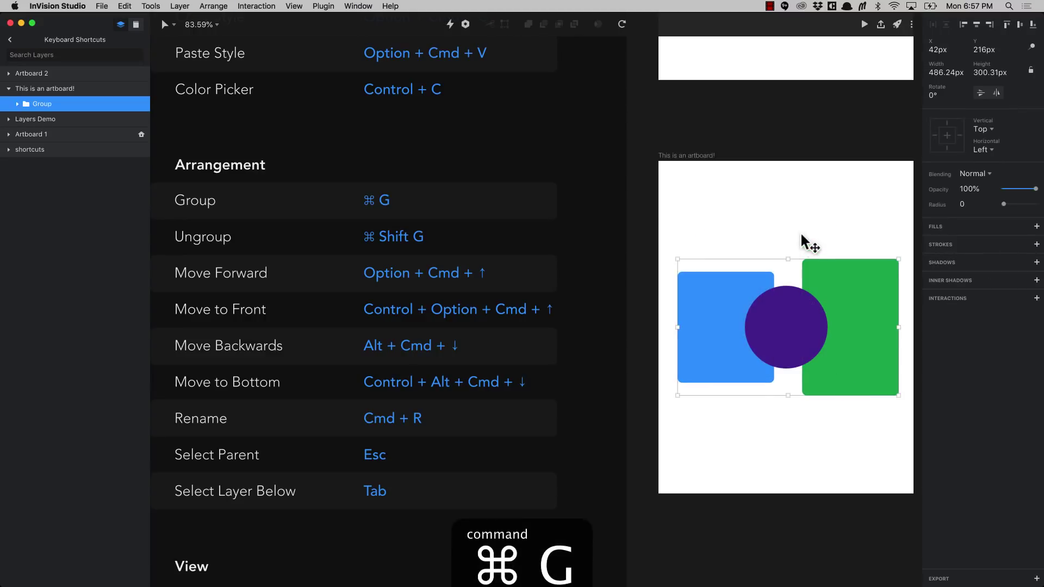
double_click(798, 309)
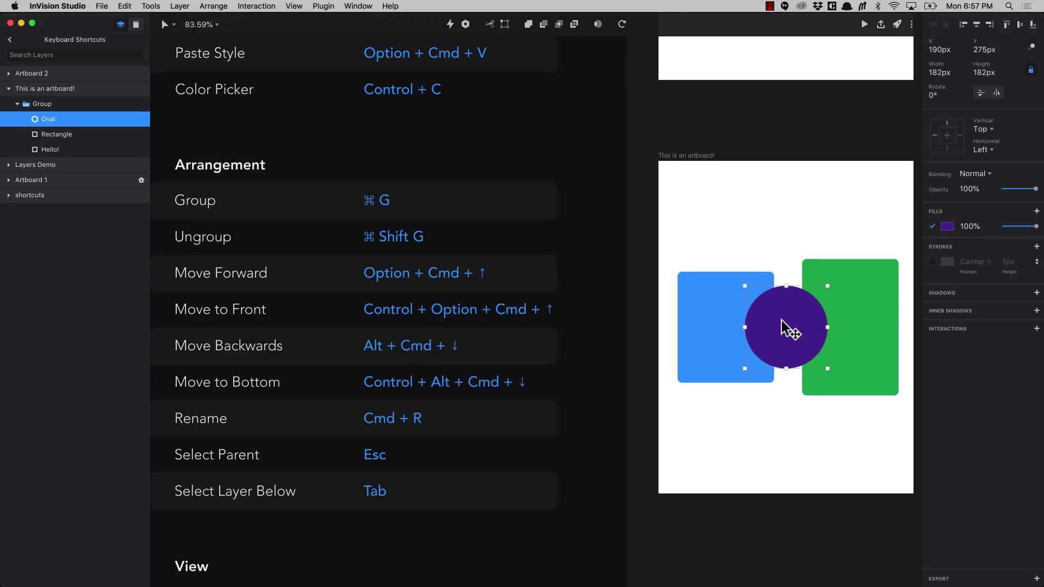
key(Escape)
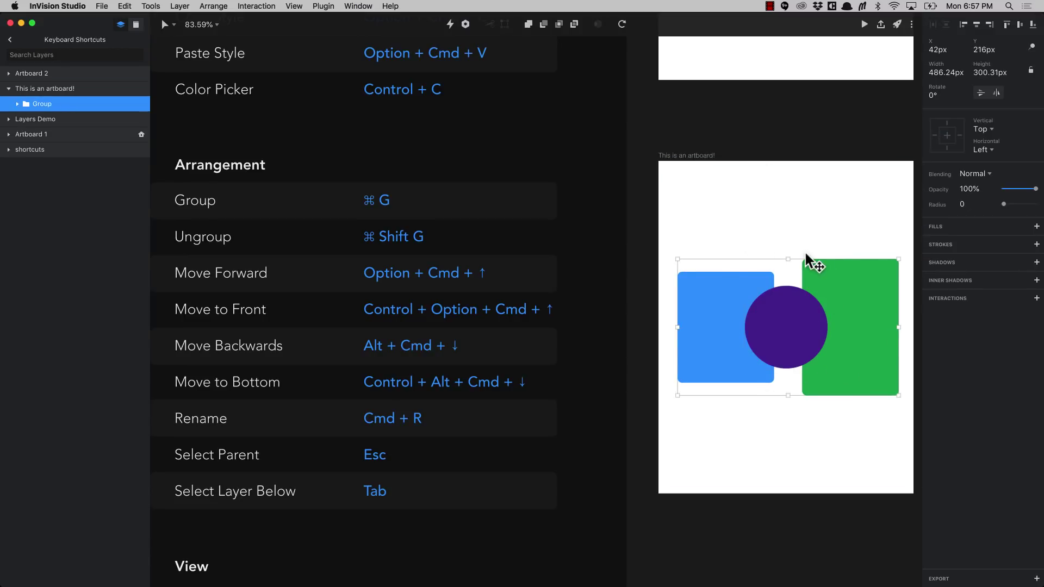
key(Escape)
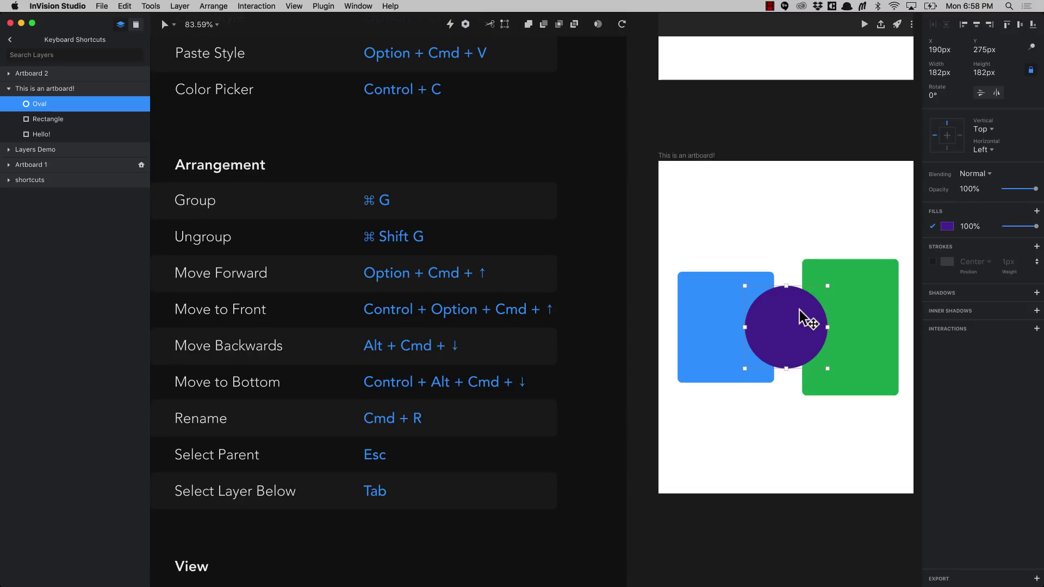
key(Tab)
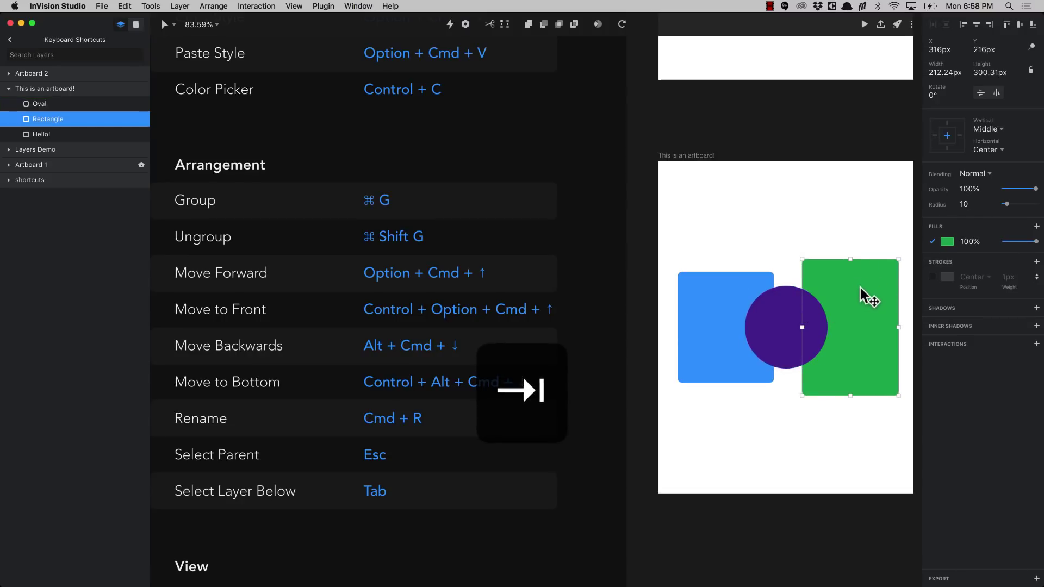
- Cycle the selection back and forth through the Hello! rectangle, green rectangle and circle with Tab/Shift+Tab
key(Tab)
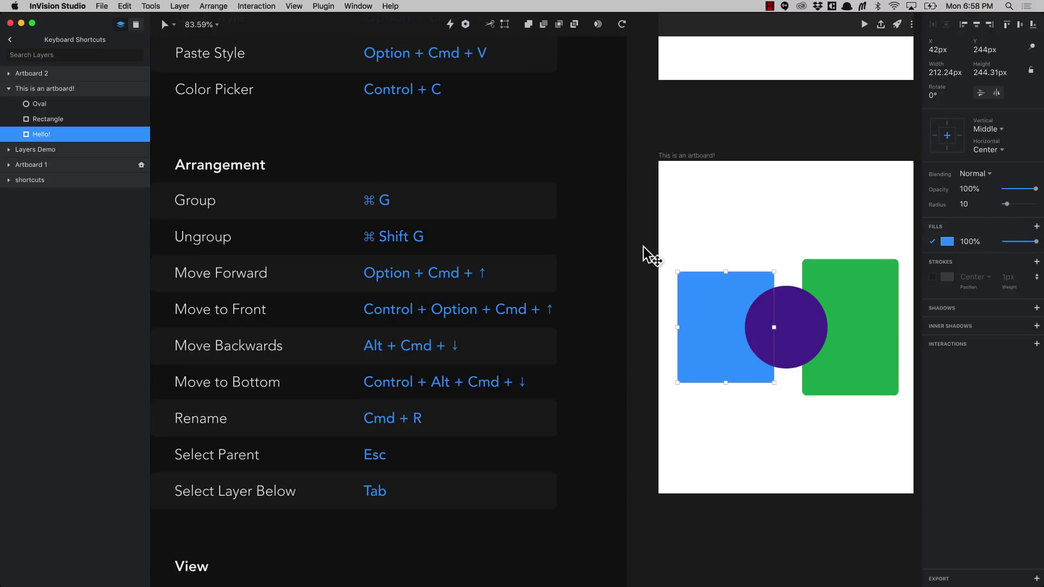
key(shift+Tab)
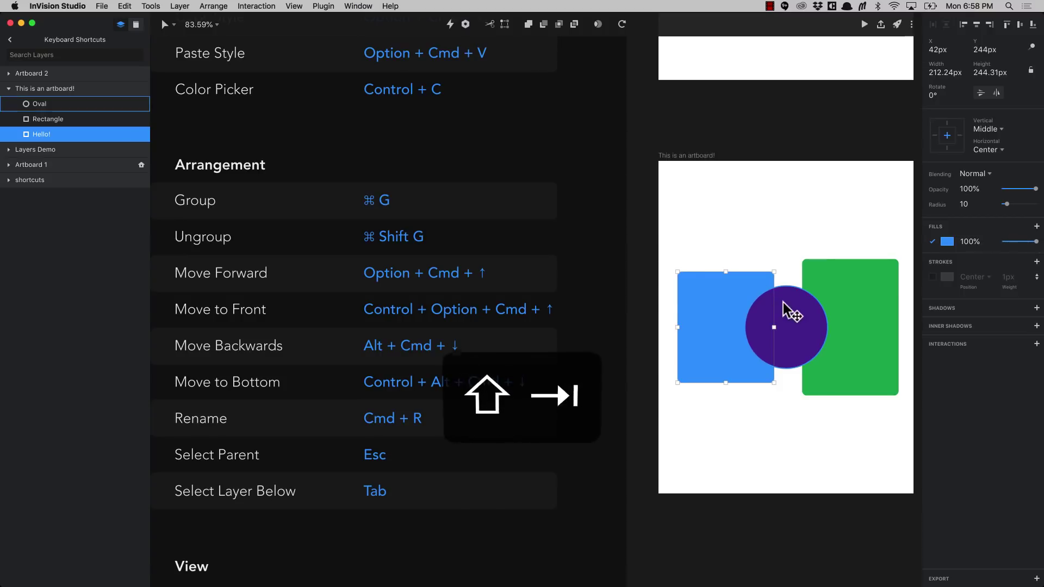
key(shift+Tab)
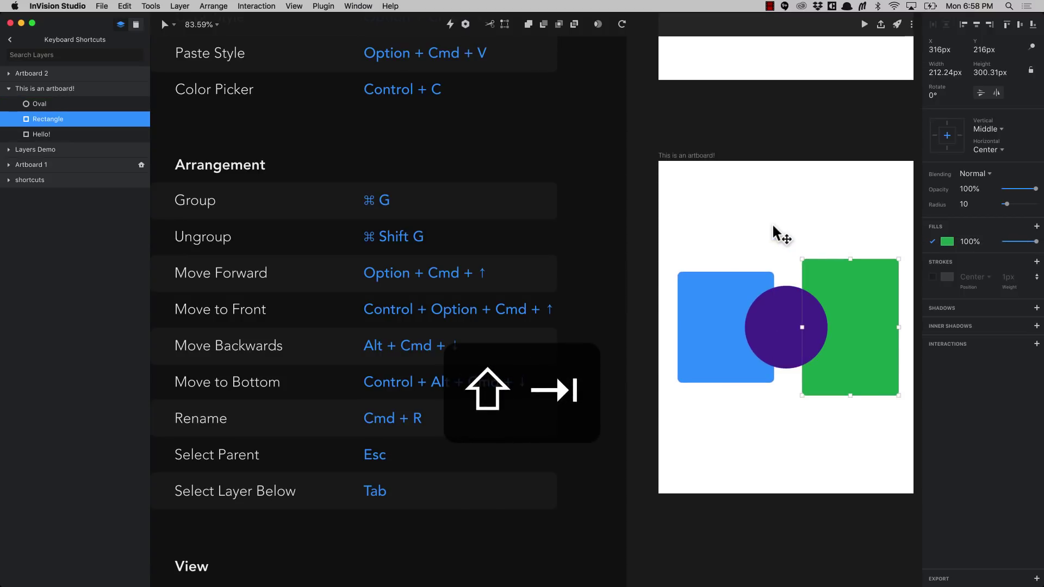
key(shift+Tab)
key(Tab)
key(Tab)
key(shift+Tab)
key(shift+Tab)
key(Tab)
key(Tab)
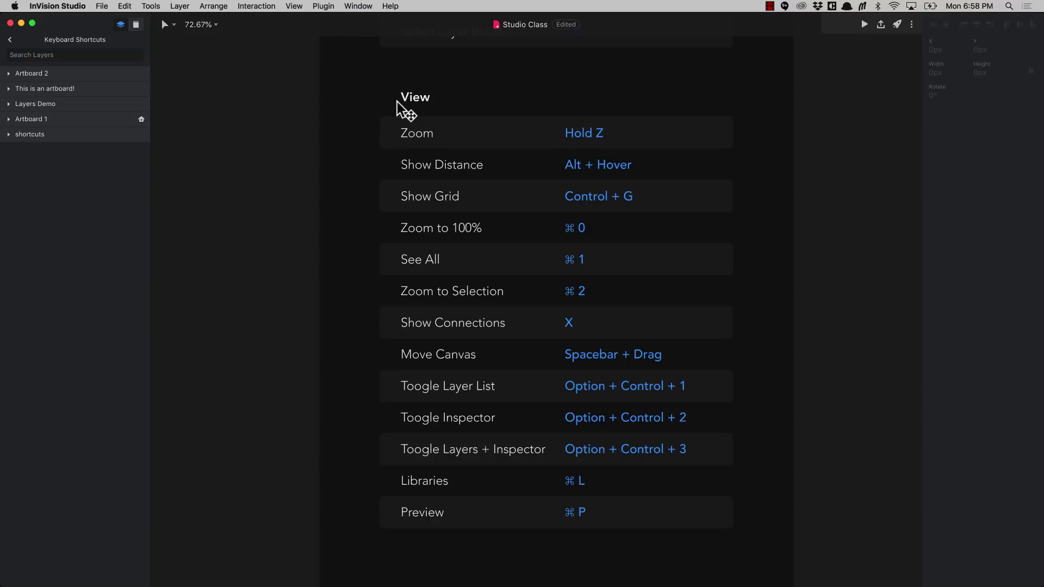
- Zoom into the View heading up to 1600% with the Z tool, then zoom out twice with Cmd+–
key(z)
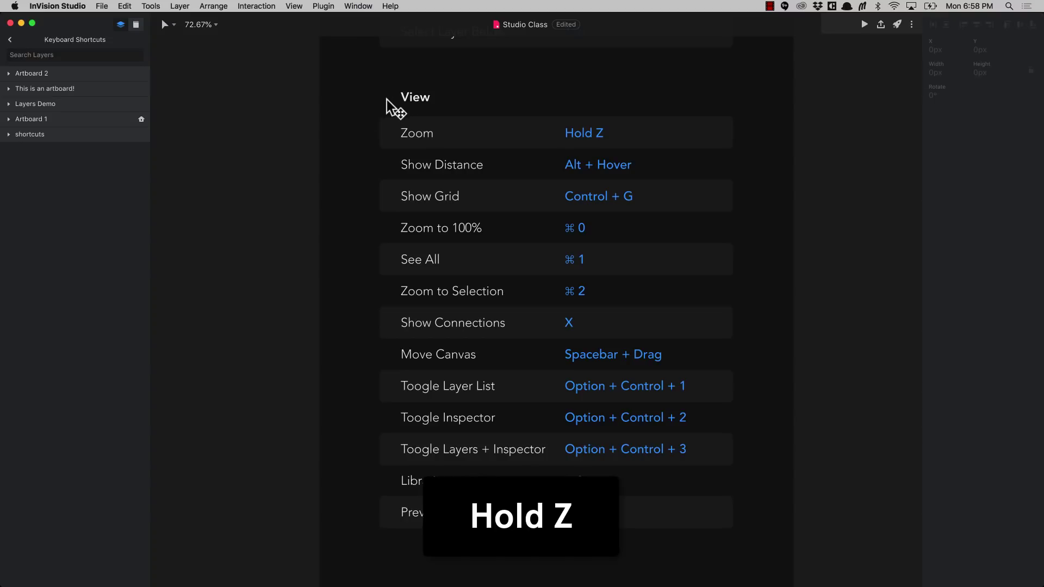
drag(366, 75, 681, 207)
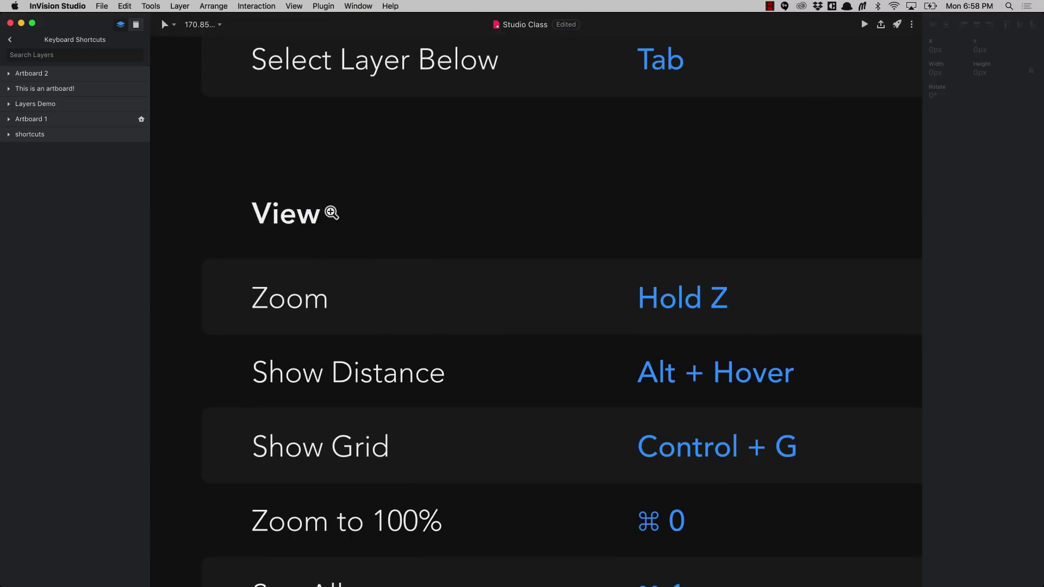
click(303, 218)
click(299, 227)
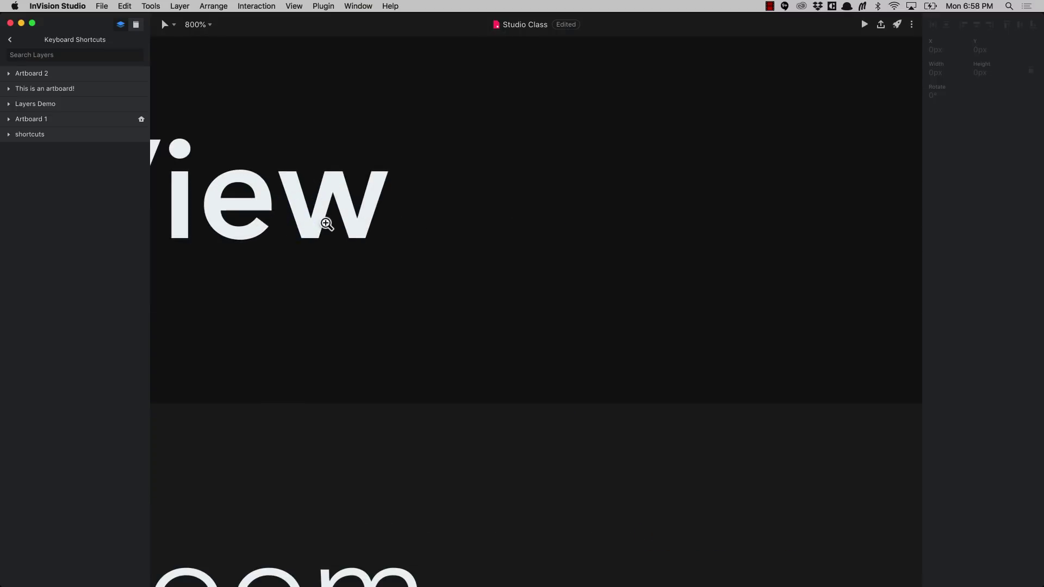
click(319, 219)
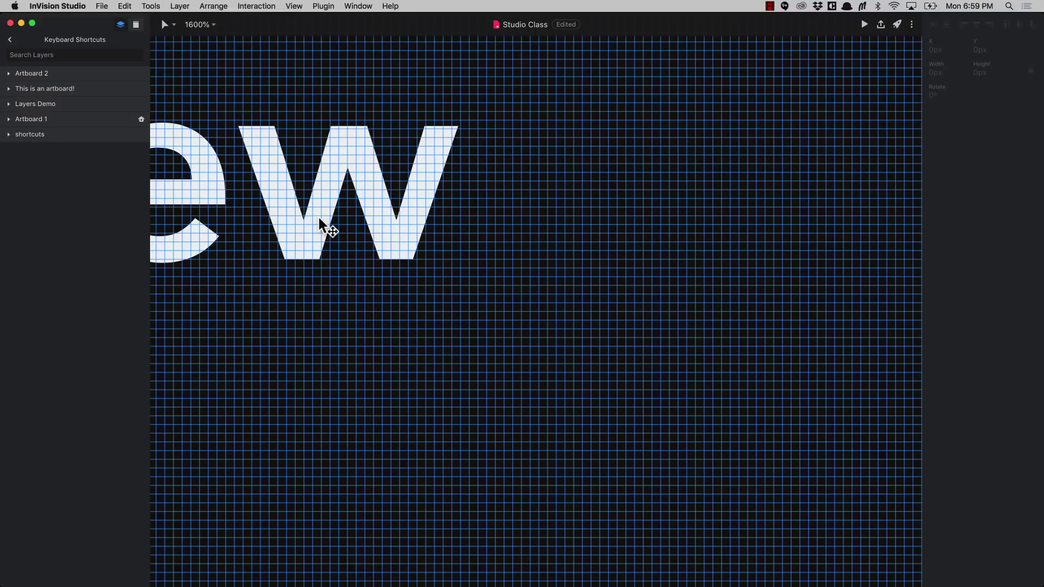
key(super+minus)
key(super+minus)
key(super+minus)
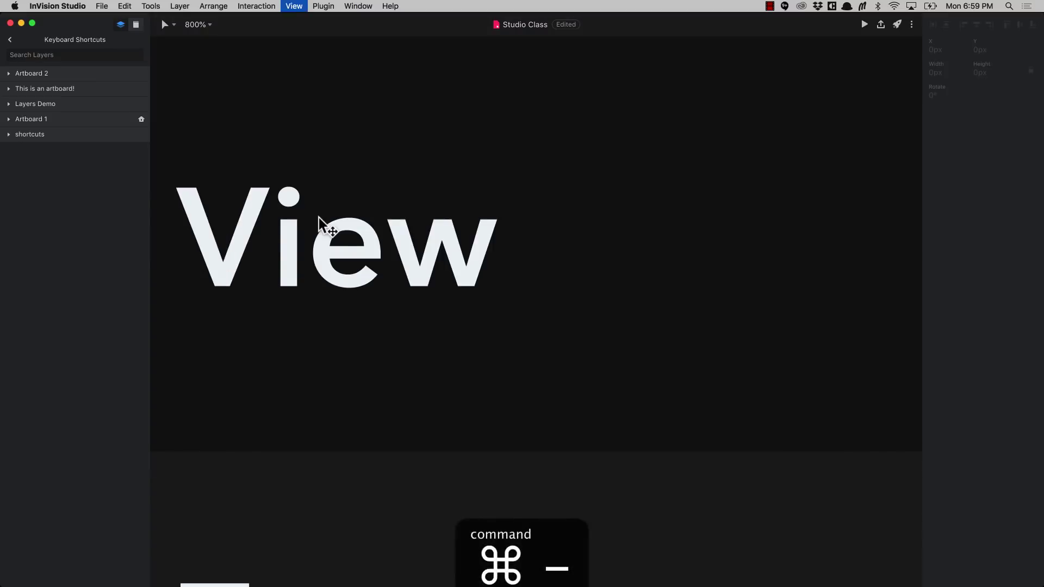
key(super+minus)
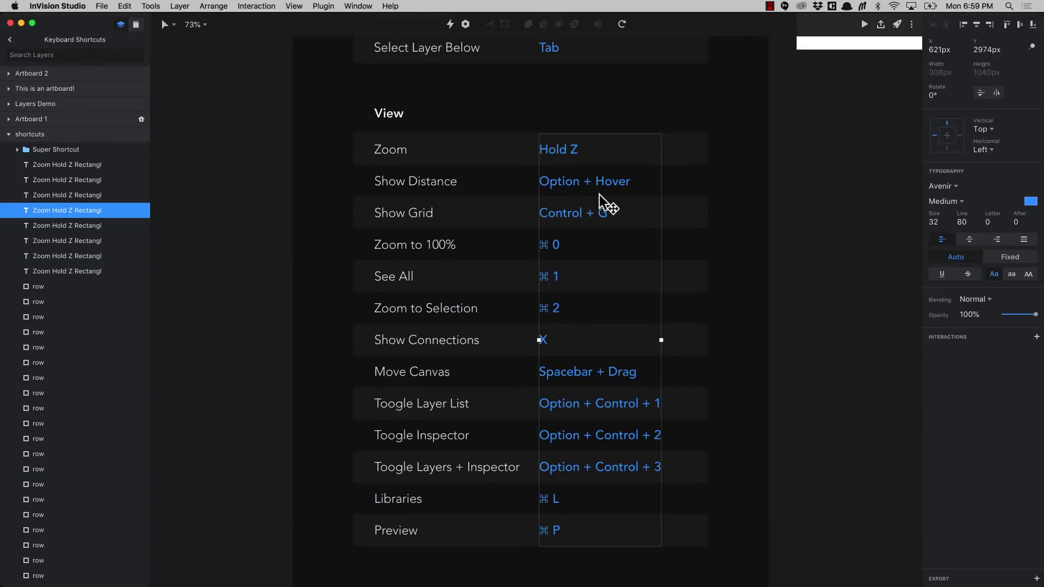
- Measure the View heading's spacing with Option: 104 px below Select Layer Below, 29 px above its list, then deselect
key(alt)
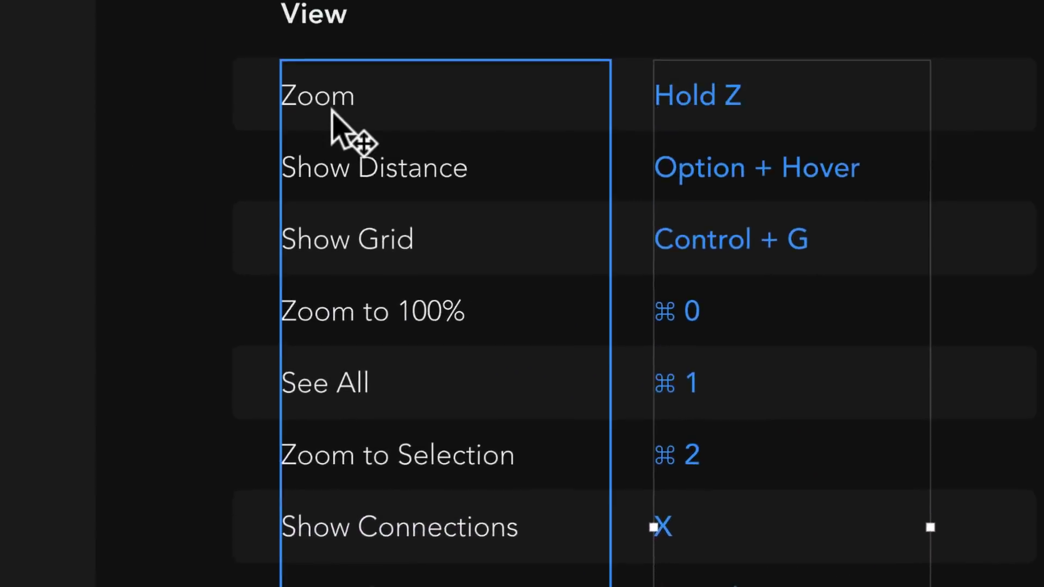
click(326, 117)
click(361, 136)
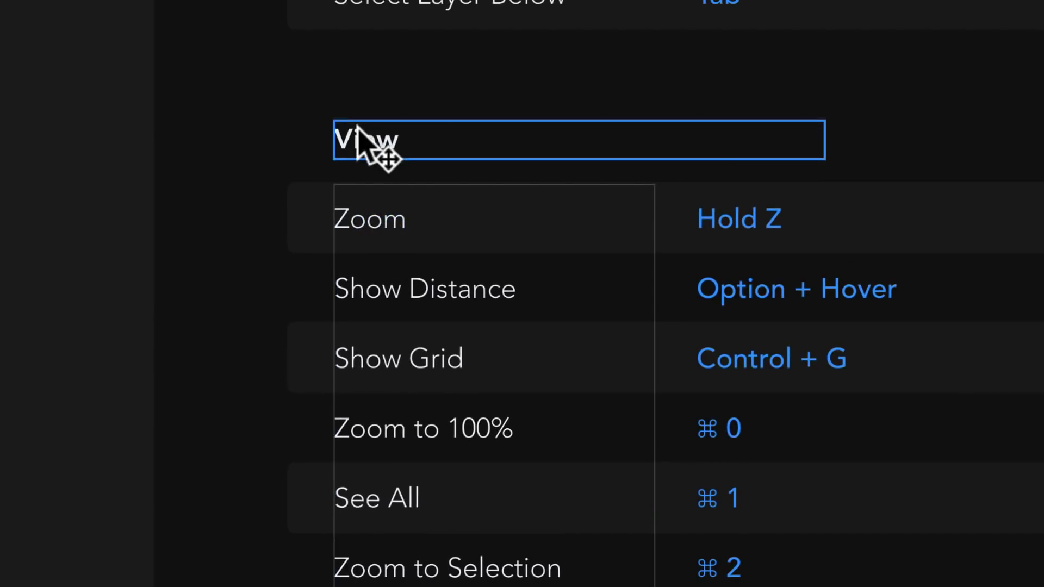
key(alt)
click(354, 139)
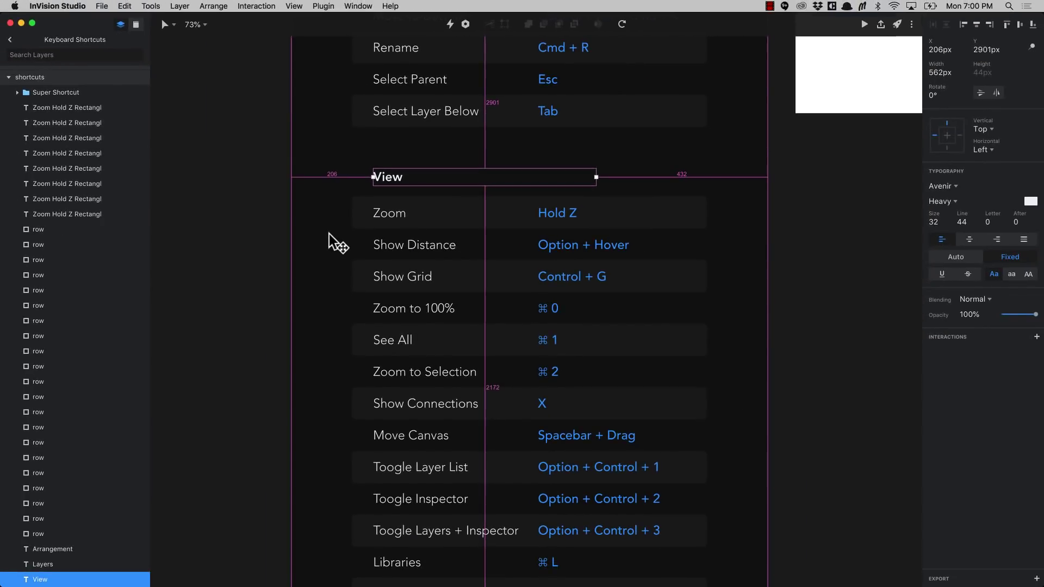
click(761, 302)
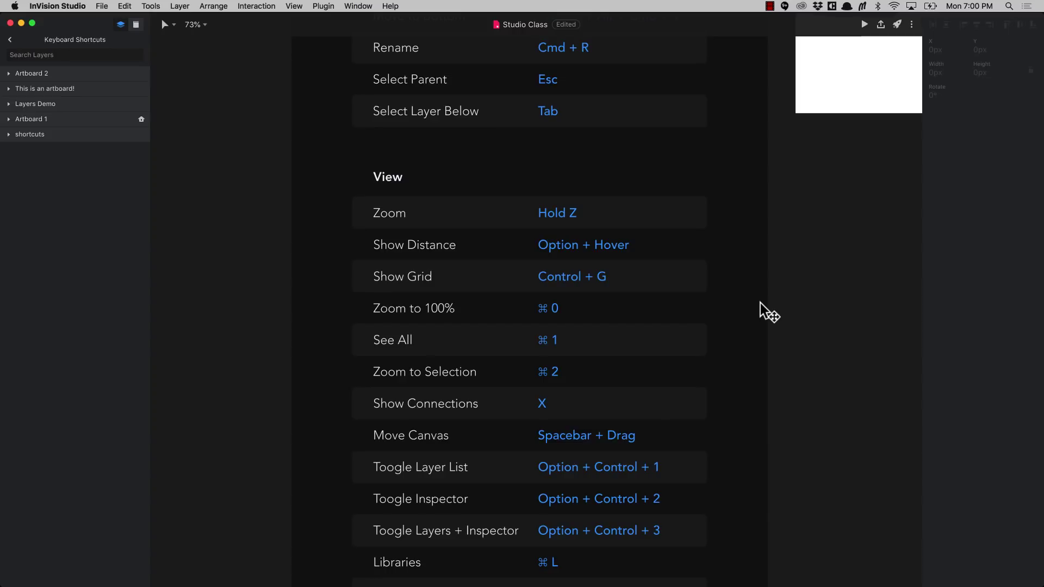
- Turn on the canvas grid with Ctrl+G
click(586, 274)
key(ctrl+g)
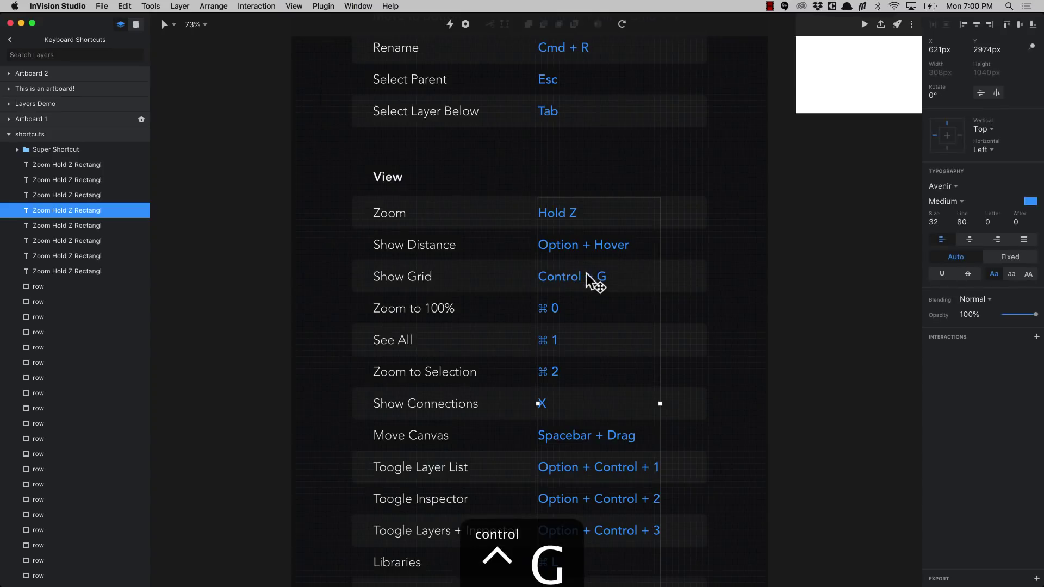
scroll(587, 274, up, 10)
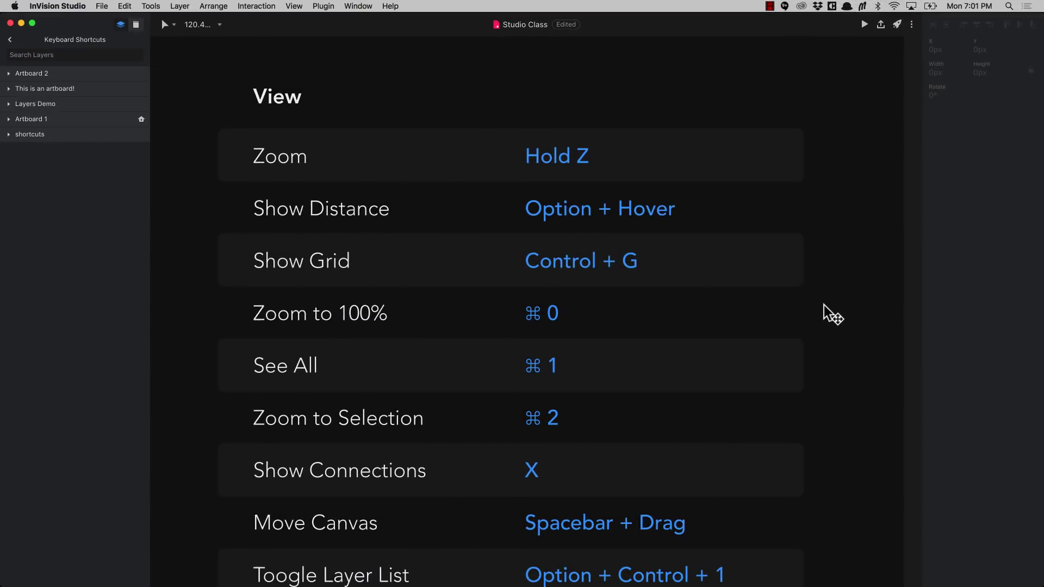
- Zoom to 100%, fit all artboards, then zoom into the View shortcut rows
key(super+0)
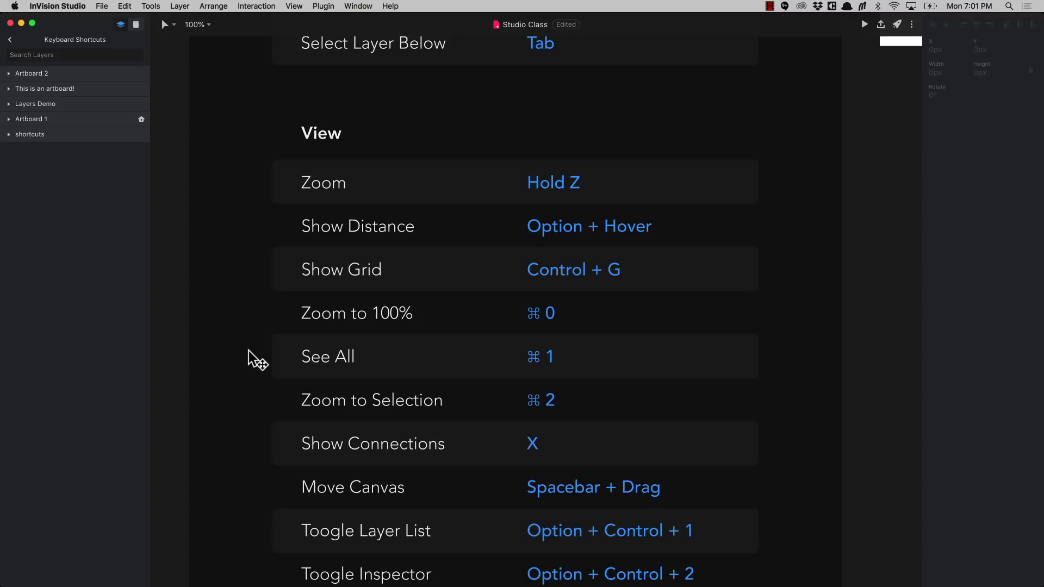
key(super+1)
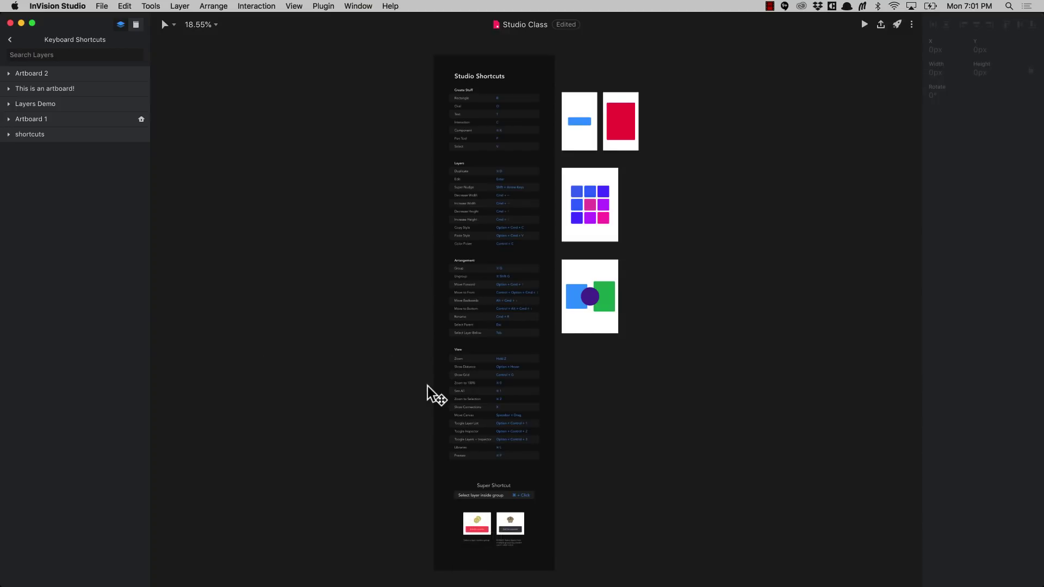
drag(431, 367, 560, 449)
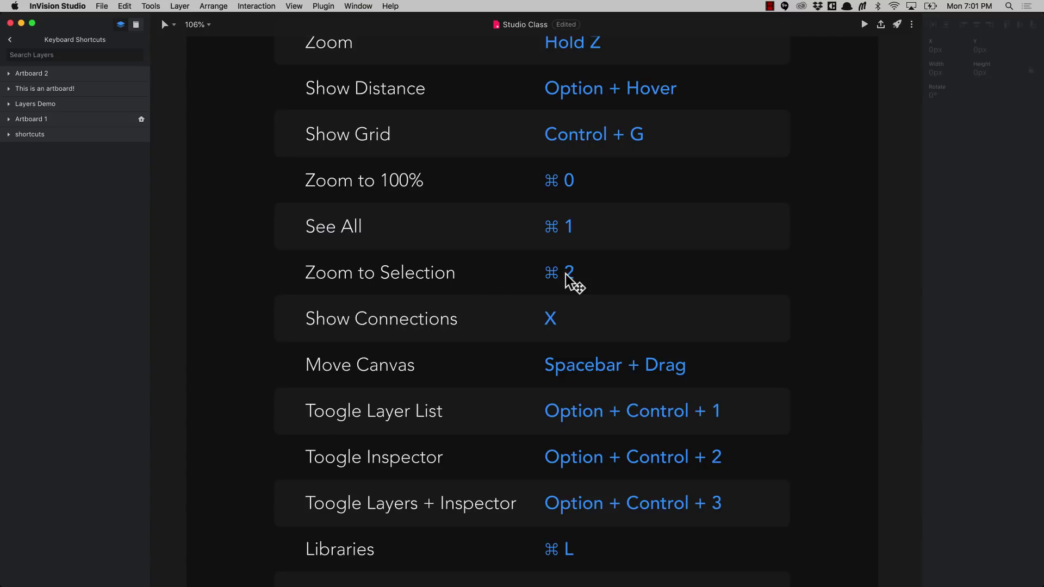
- Fit the view to the selected purple circle and show the links between the artboards
scroll(565, 276, down, 5)
scroll(566, 276, up, 5)
scroll(565, 276, right, 4)
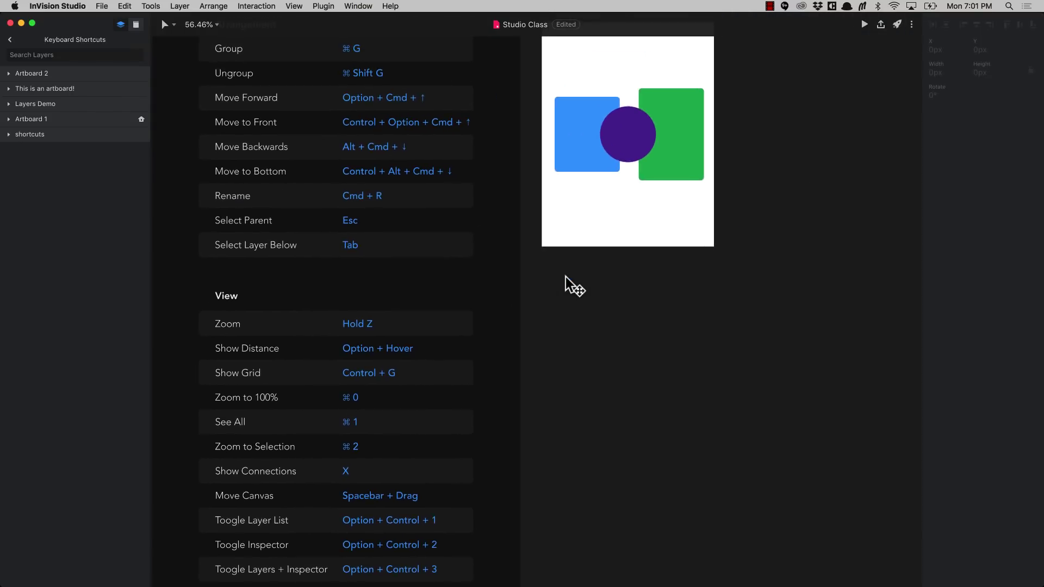
click(620, 208)
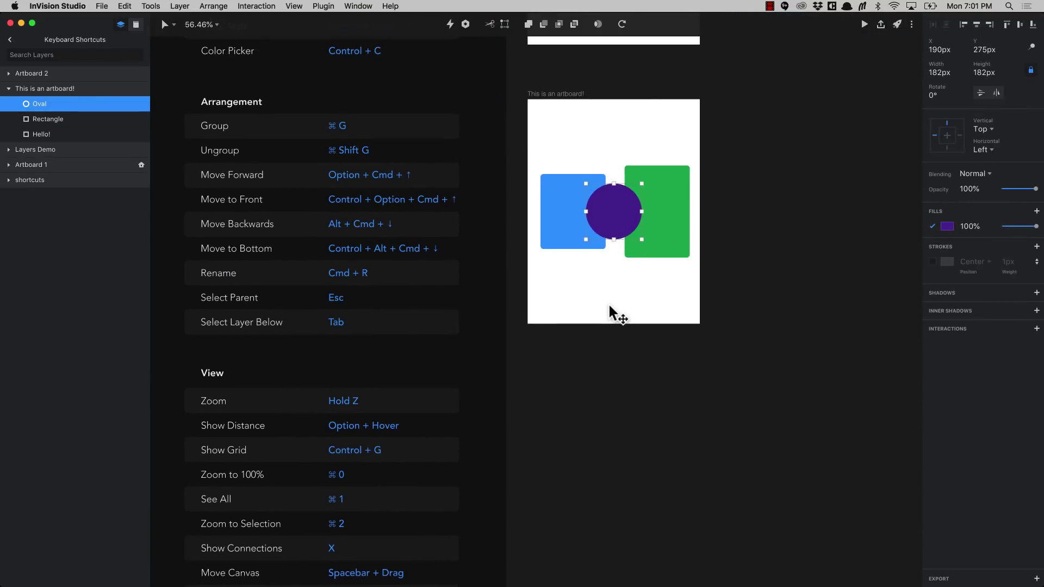
key(super+2)
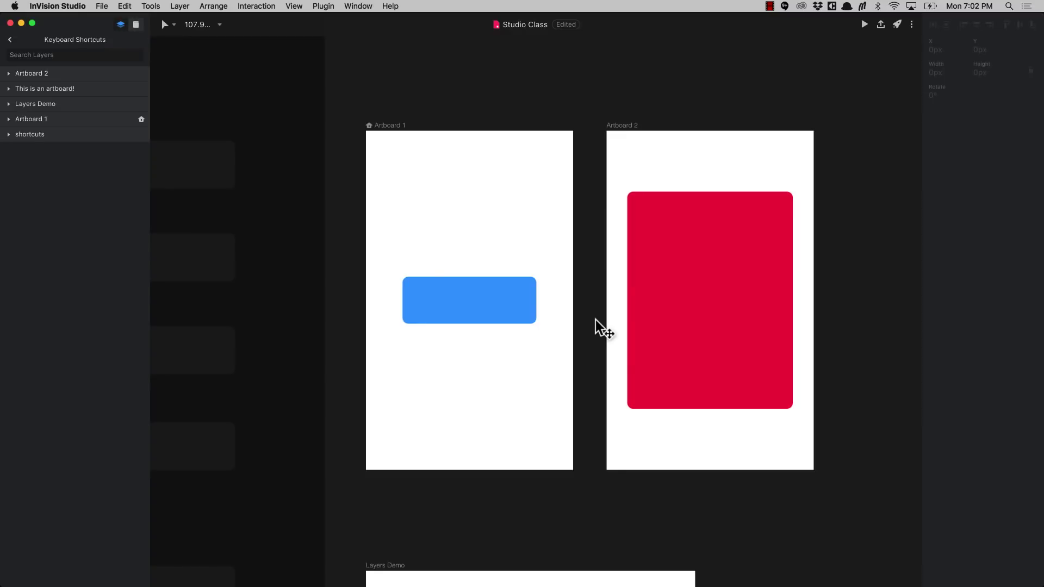
key(x)
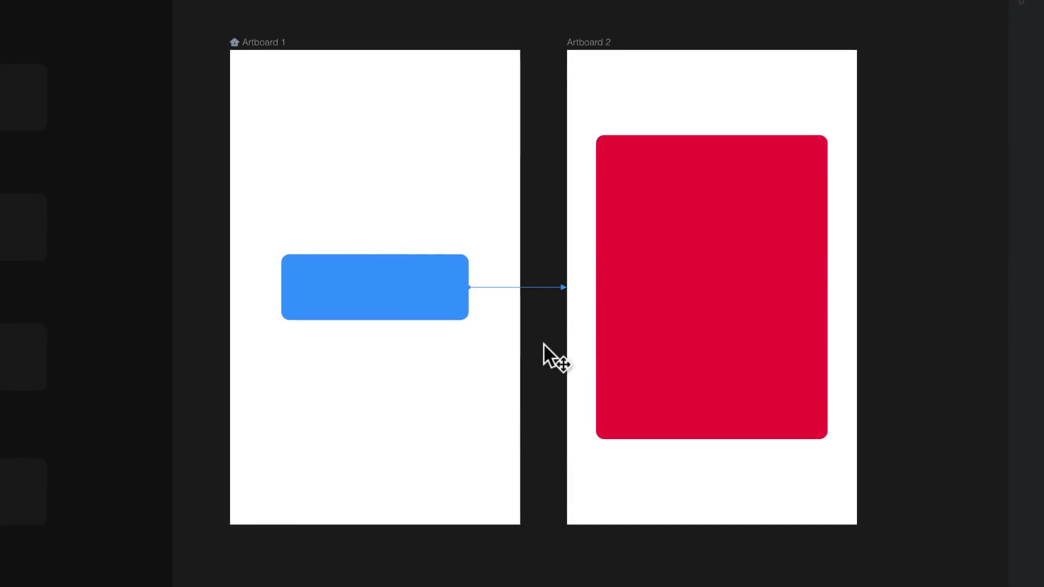
- Hide the artboard connection links and zoom out to fit all artboards with Cmd+1
key(x)
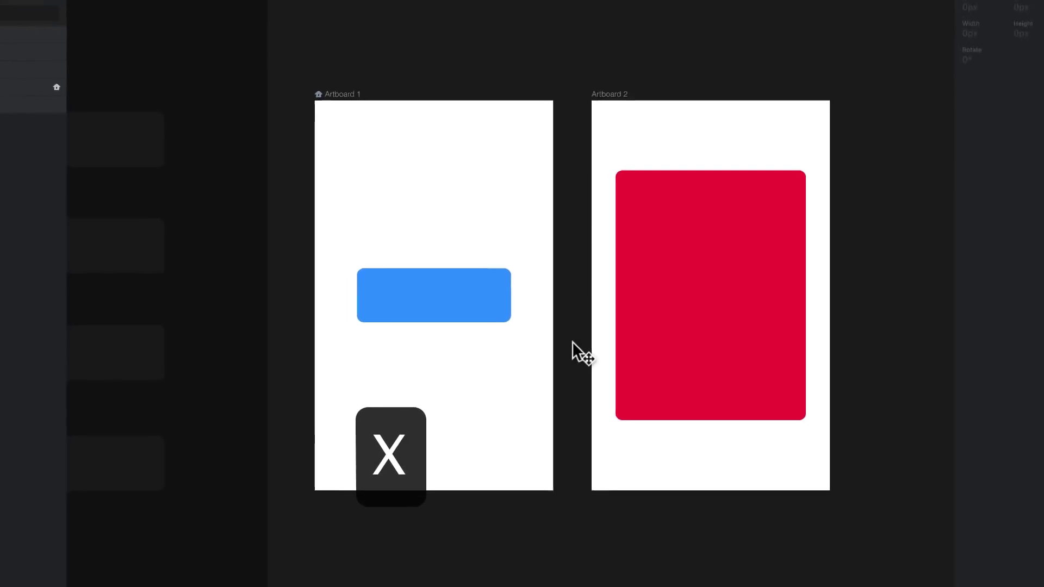
key(super+1)
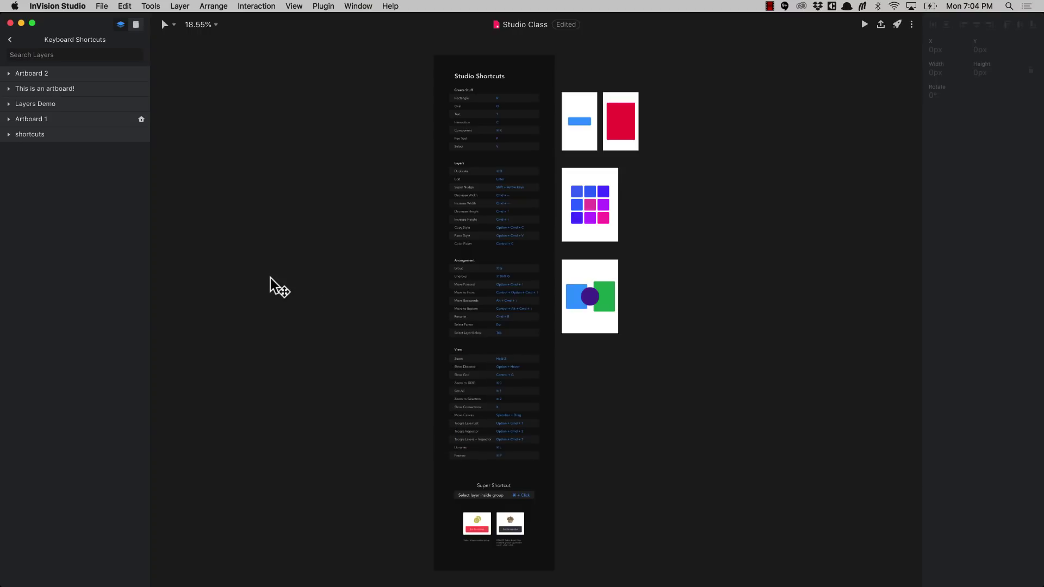
- Hide and restore the layers list, then toggle the layers list and inspector together
key(alt+super+1)
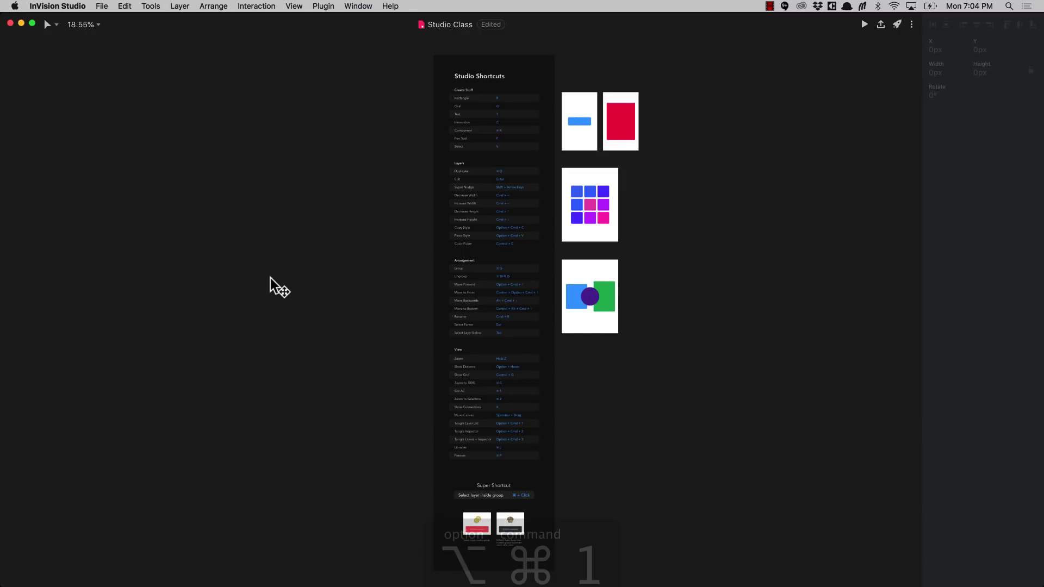
key(alt+super+1)
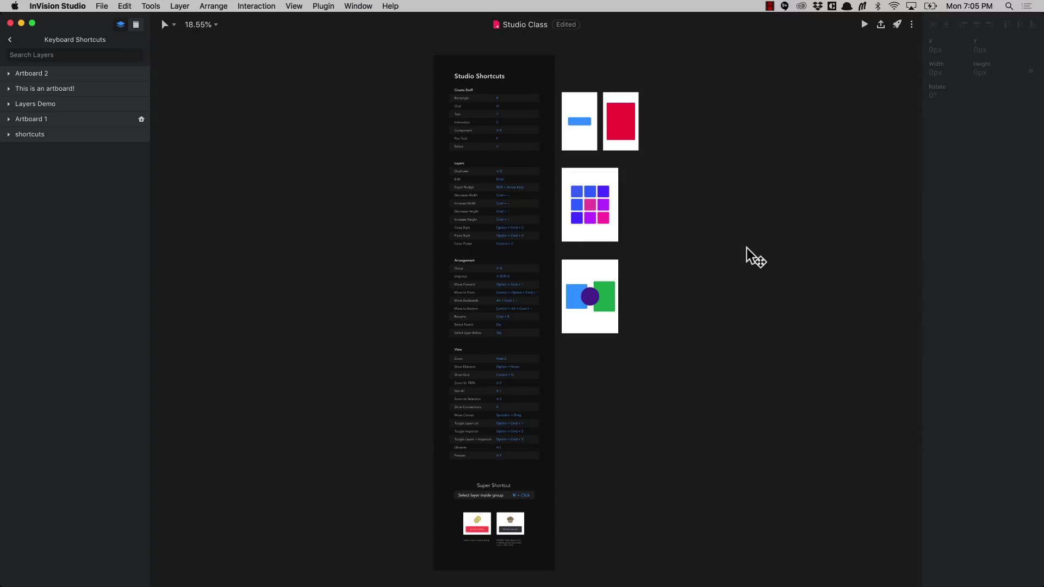
key(alt+super+3)
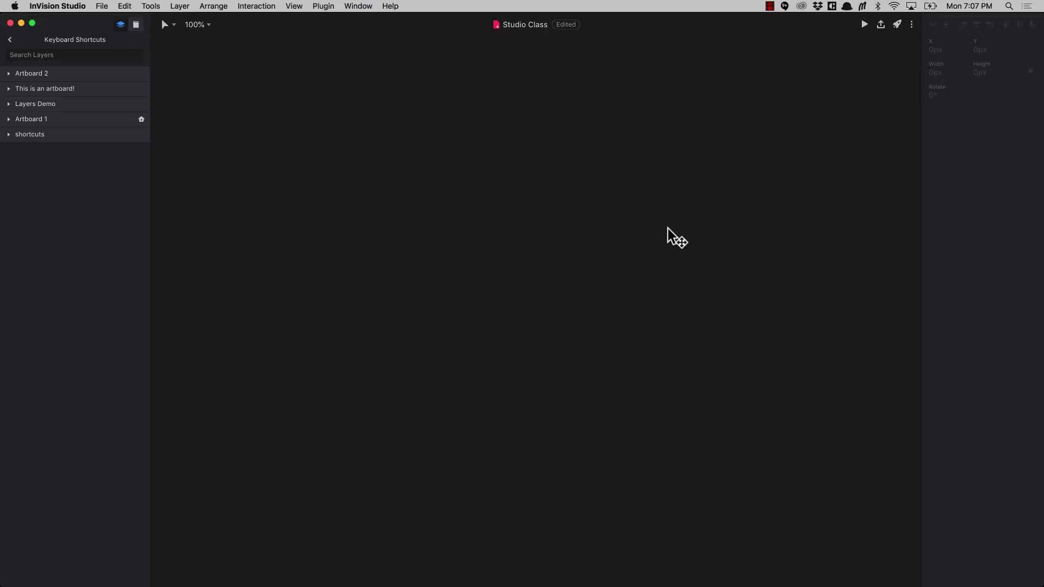
- Place the Card and Component Example library components, with Component Example moved above the card
key(super+l)
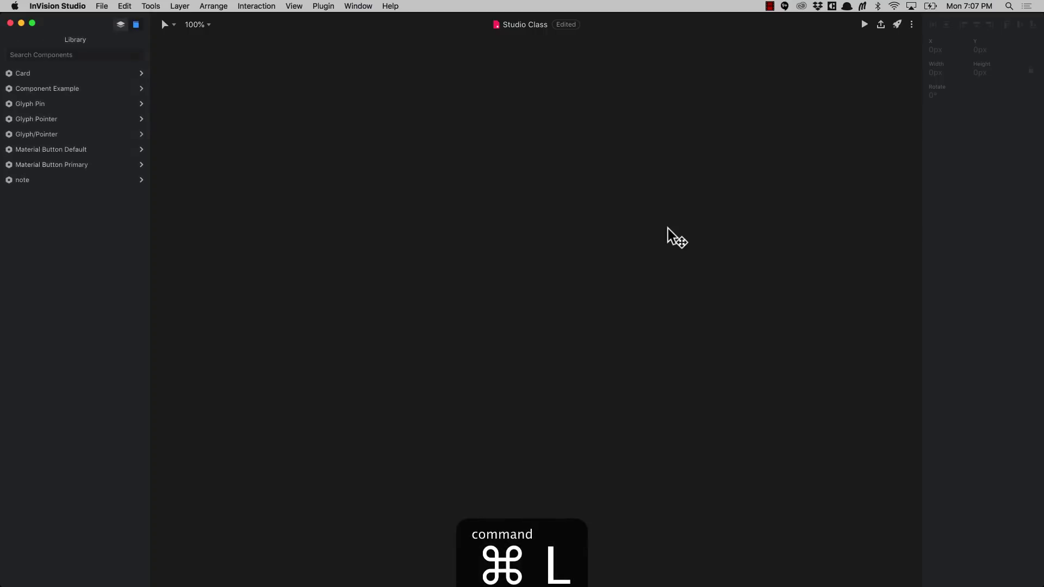
click(102, 73)
click(432, 233)
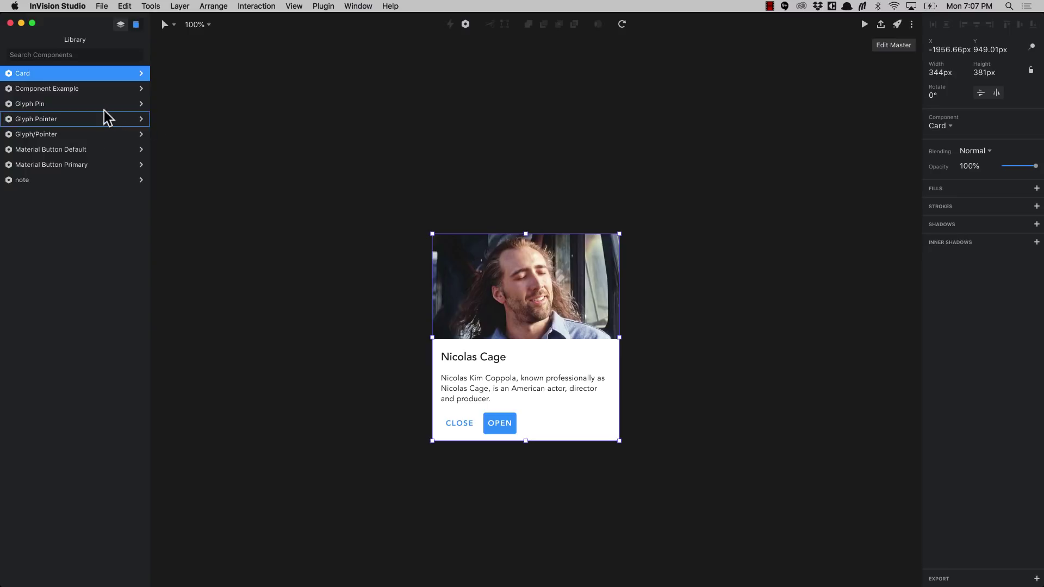
click(84, 91)
click(524, 189)
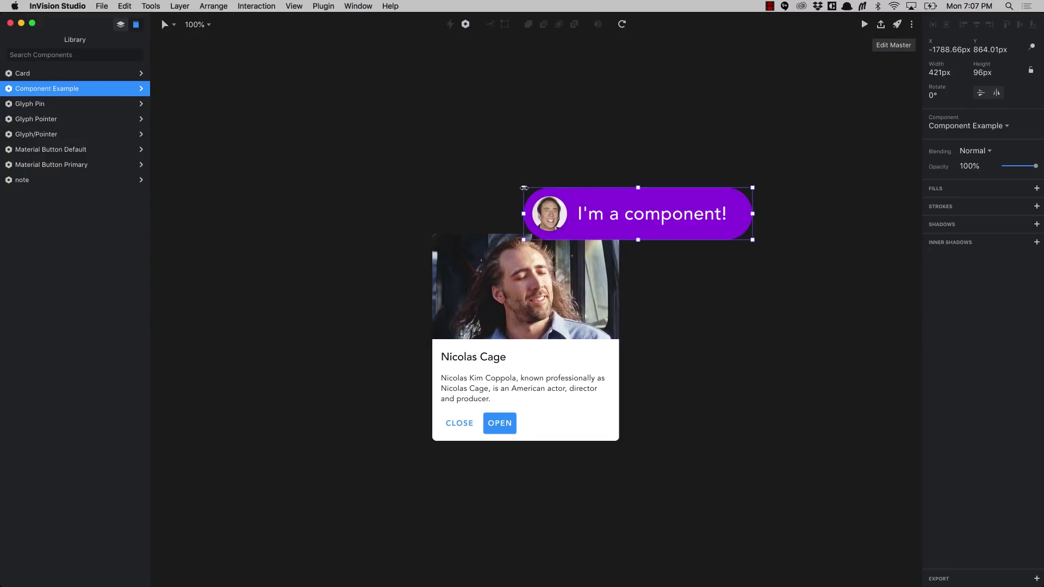
drag(676, 232, 582, 203)
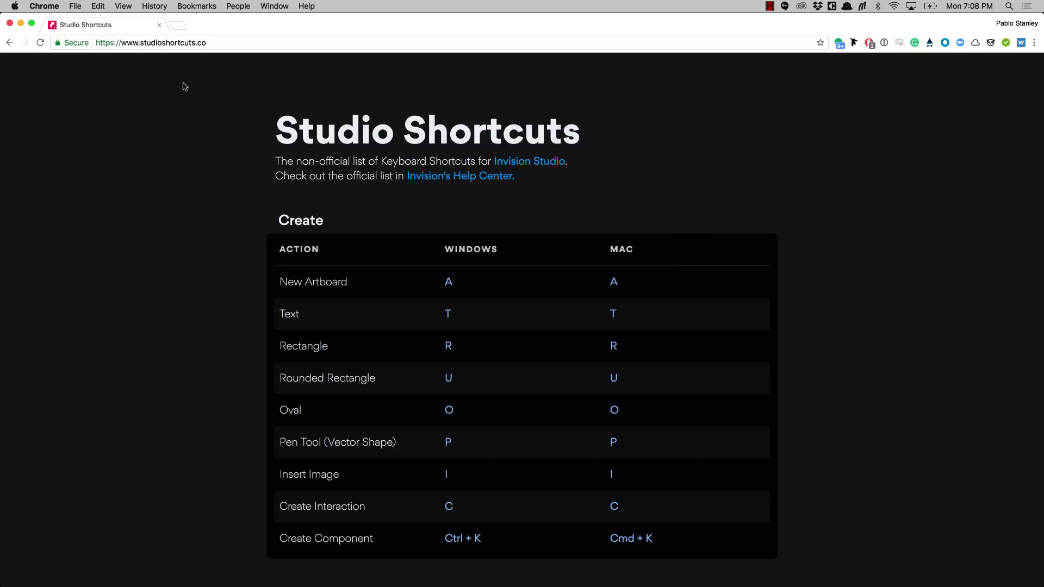
scroll(585, 254, down, 10)
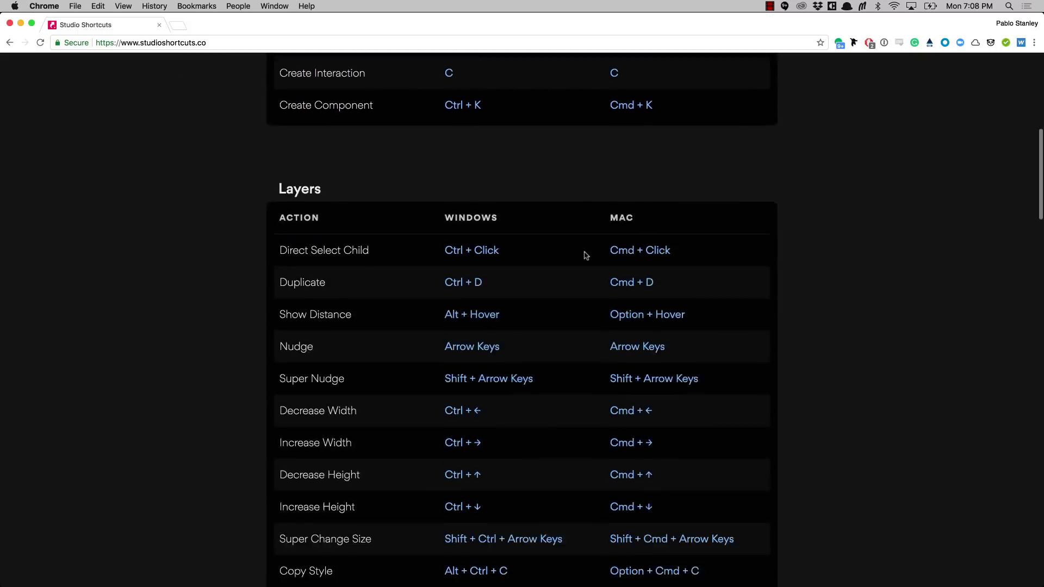